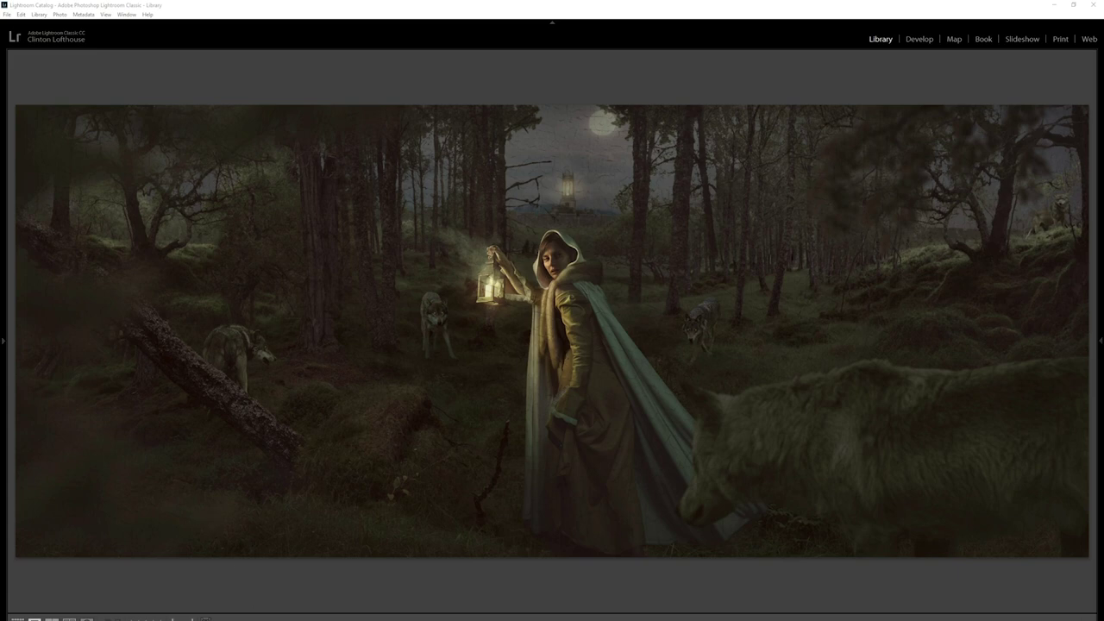
Switch to Photoshop and show the sunset sky layer with its two clipped adjustments, Curves 13 and Curves 10.
key("alt+Tab")
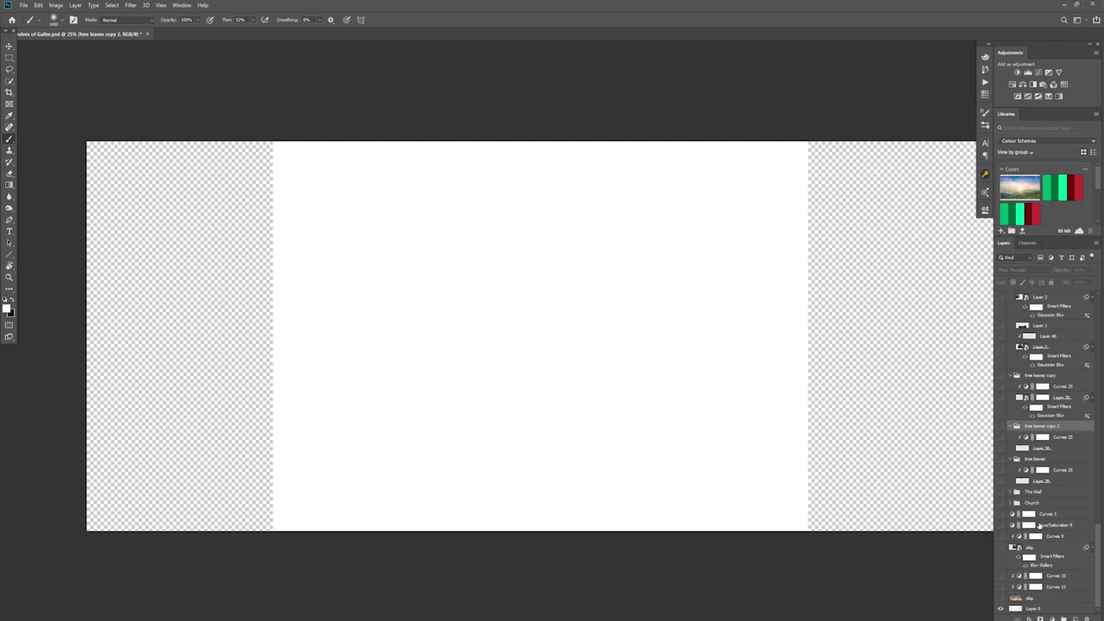
left_click(1000, 598)
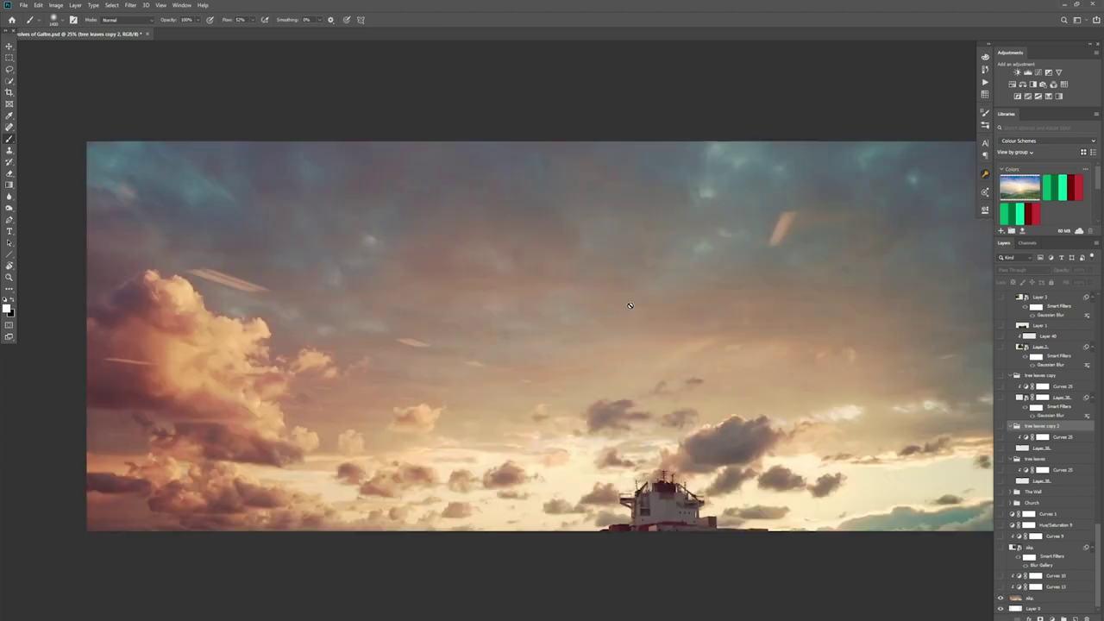
key("ctrl+minus")
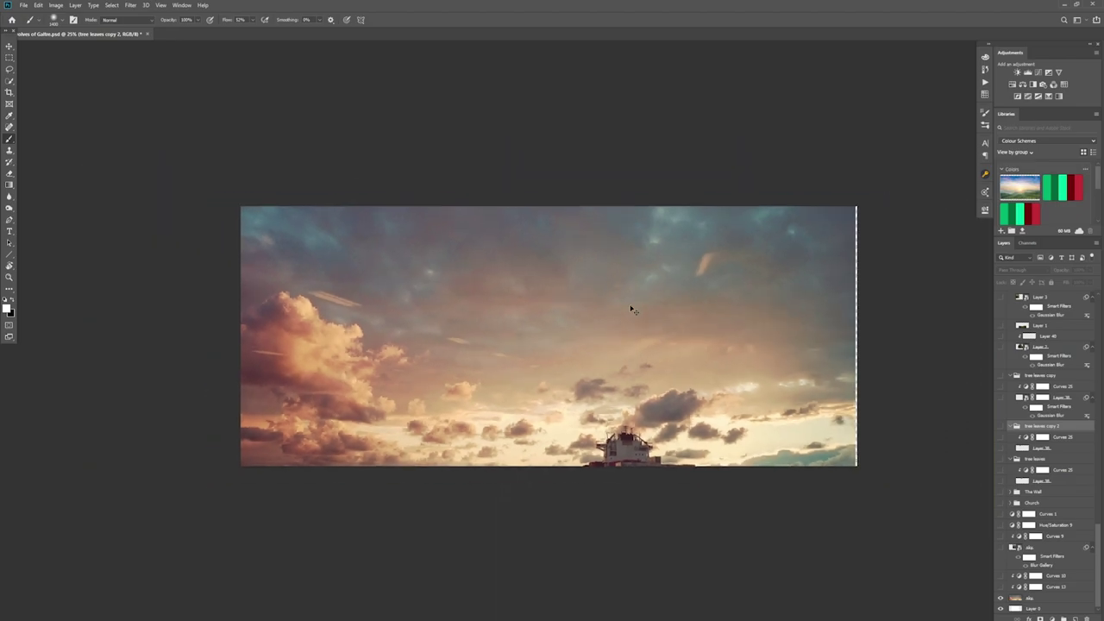
key("ctrl+plus")
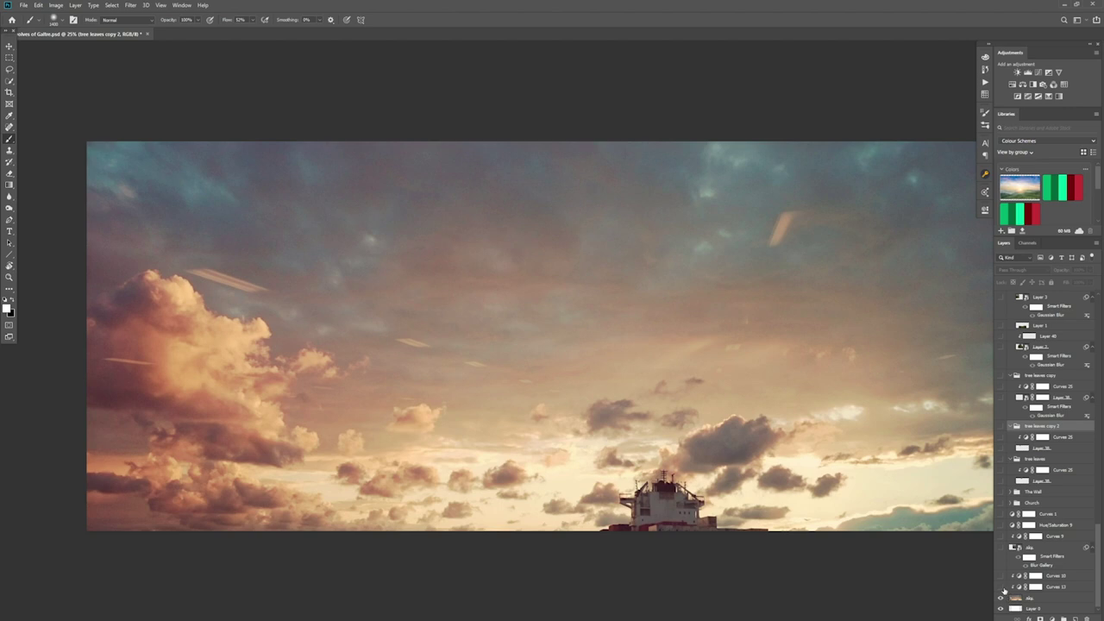
left_click(1002, 590)
left_click(1001, 576)
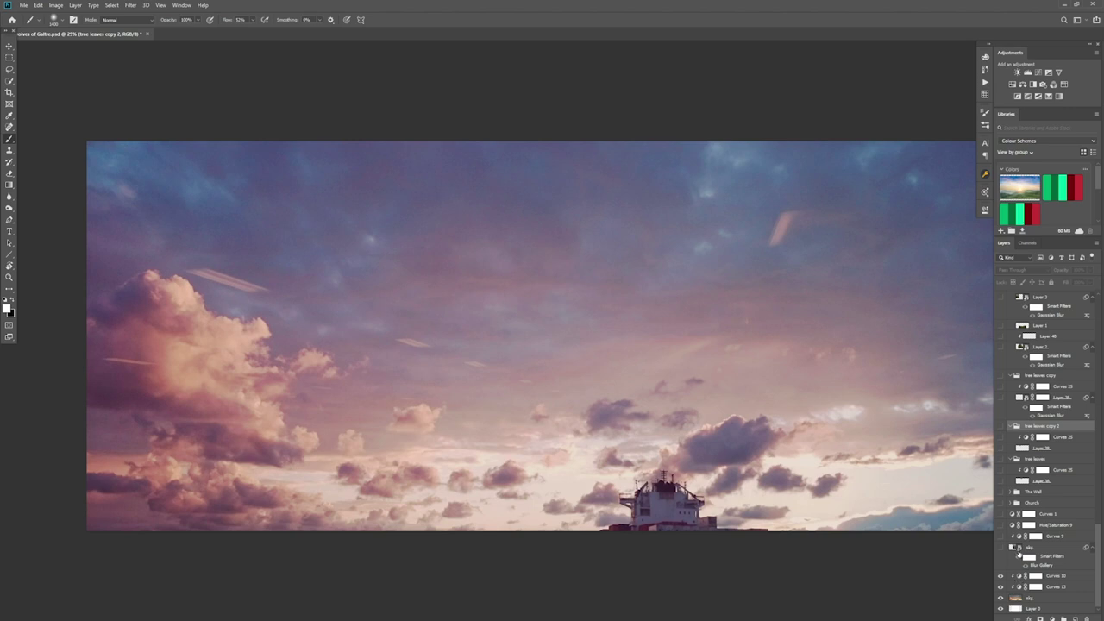
Show the moonlit lake town photo with Curves 9, plus the Hue/Saturation 9 and Curves 1 adjustments above it.
left_click(1002, 549)
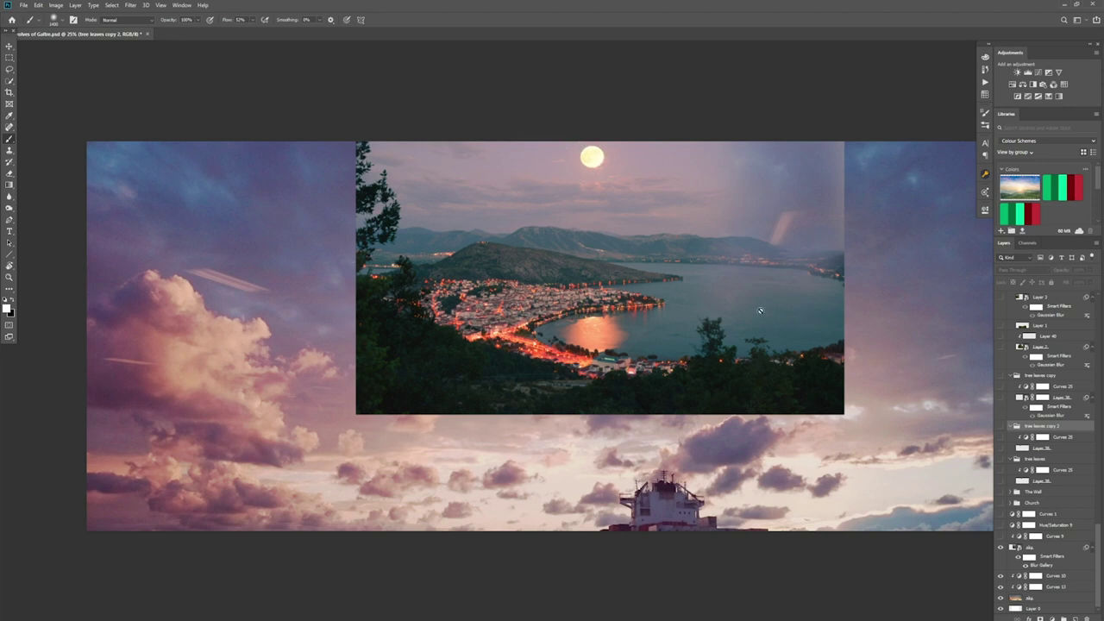
left_click(1001, 537)
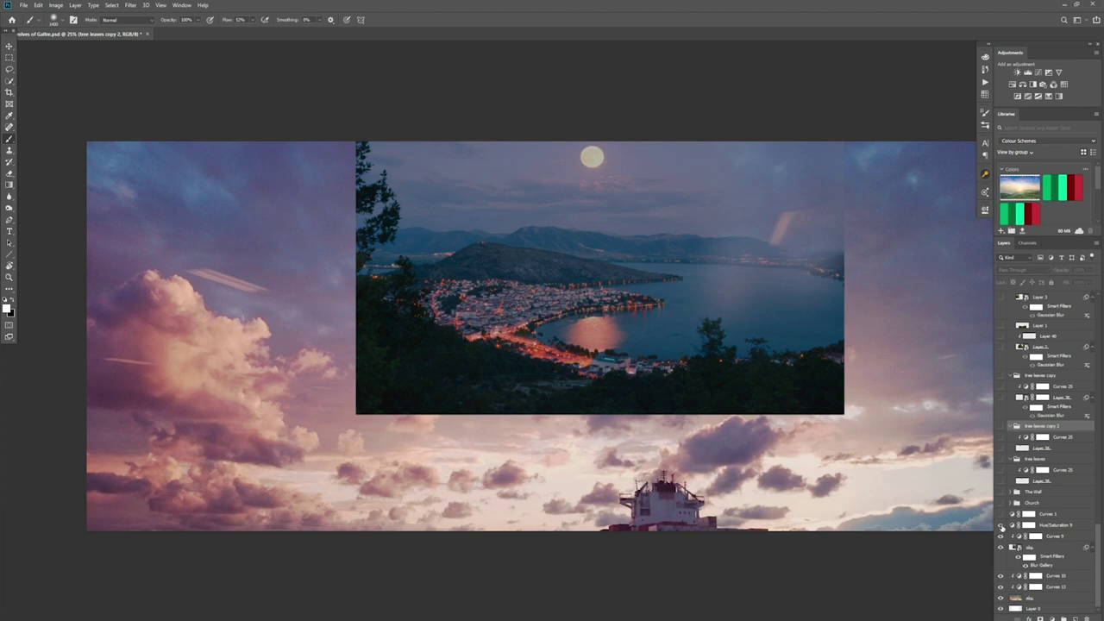
left_click(1000, 514)
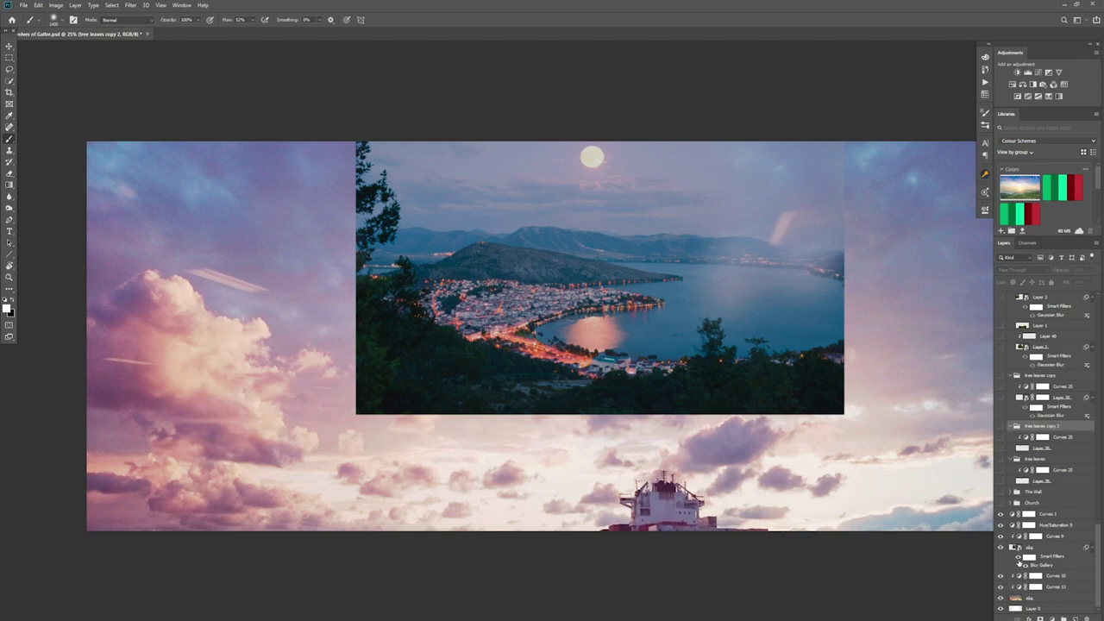
Expand the Church group, hide its effect layers, and show the church tower layer with its Curves 12 adjustment.
left_click(1011, 503)
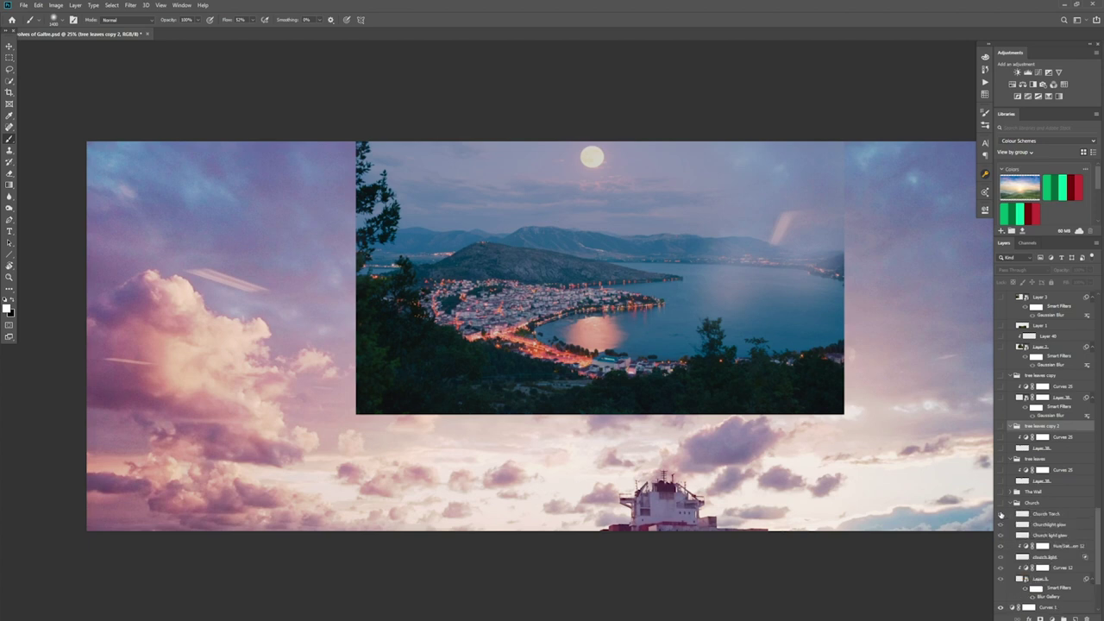
left_click(1002, 515)
left_click_drag(1001, 526, 1003, 579)
left_click(1001, 580)
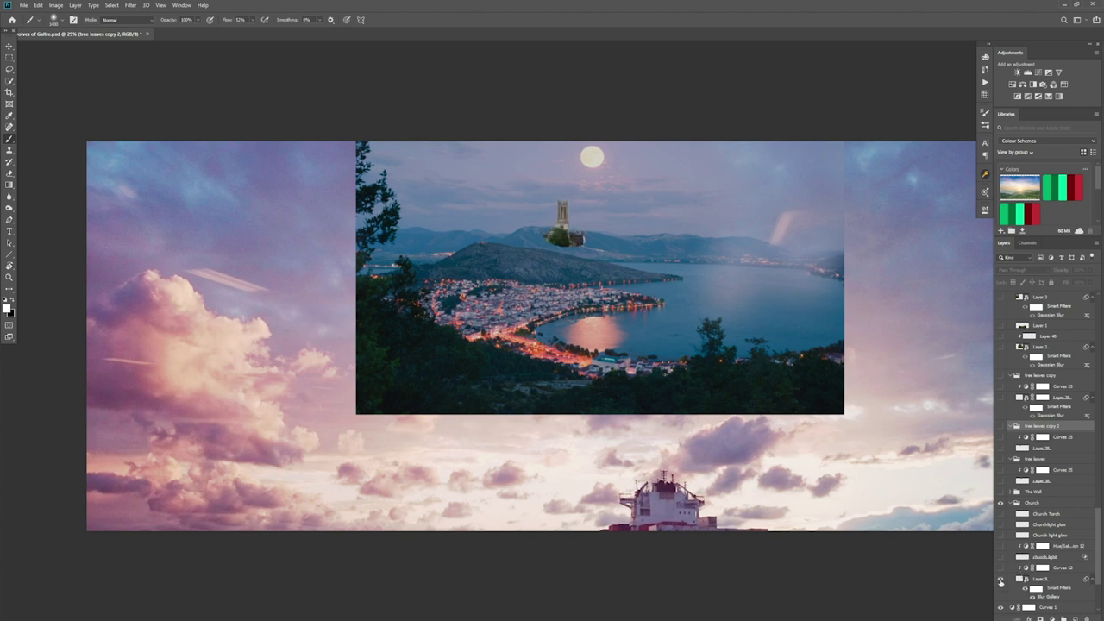
left_click(1001, 569)
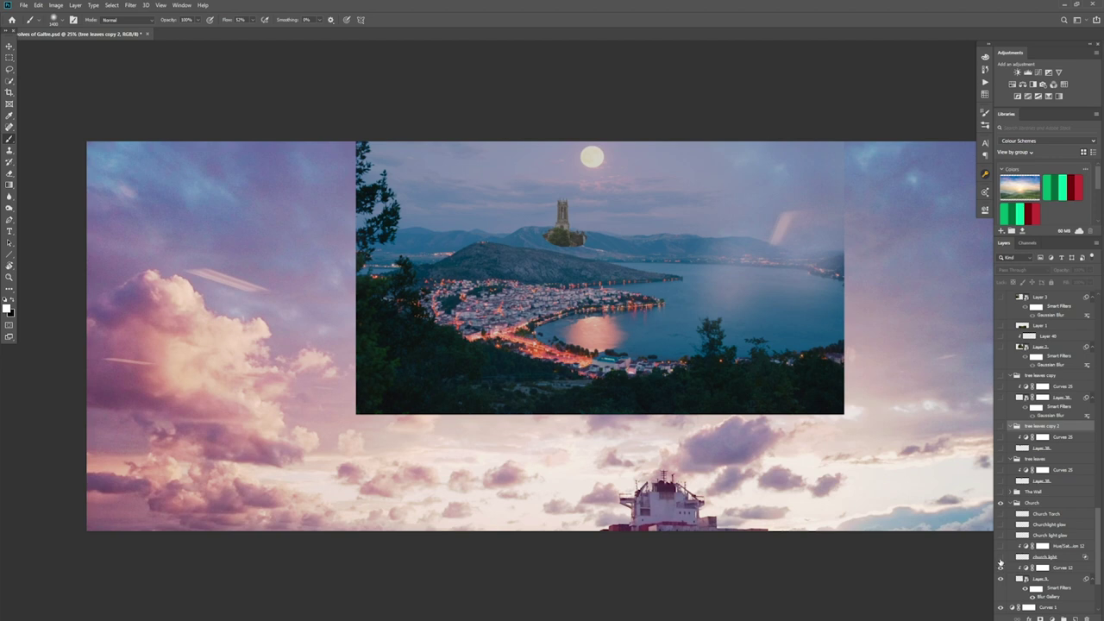
Show the church light layer, its Hue/Saturation 12 adjustment, and the two church light glow layers.
left_click(1001, 558)
left_click(1001, 559)
left_click(1001, 559)
left_click(1001, 547)
left_click(1002, 546)
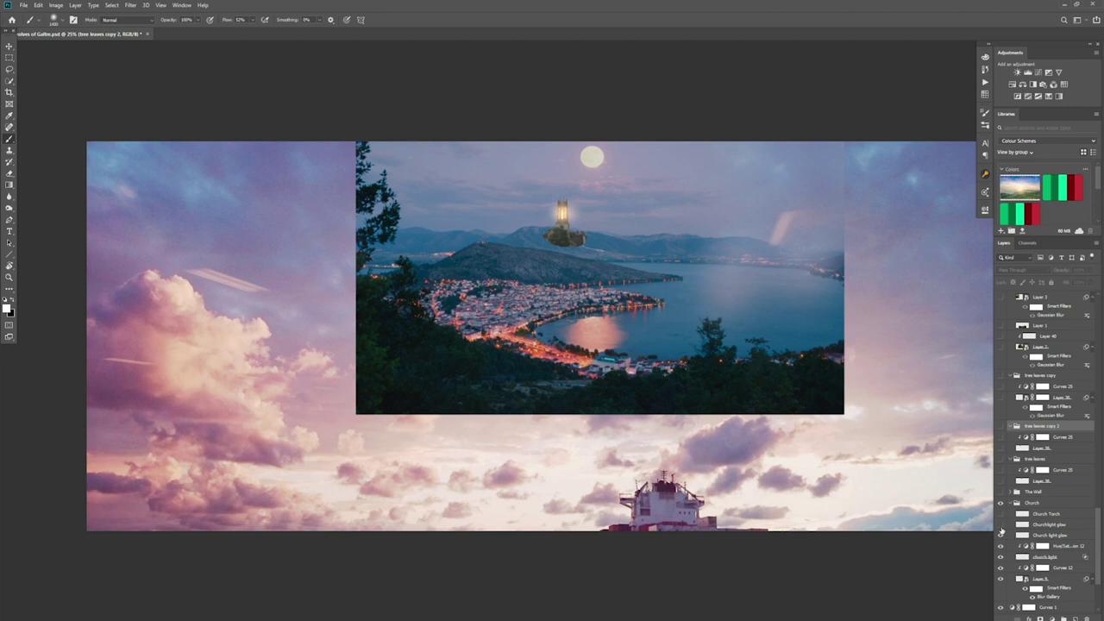
left_click(1000, 524)
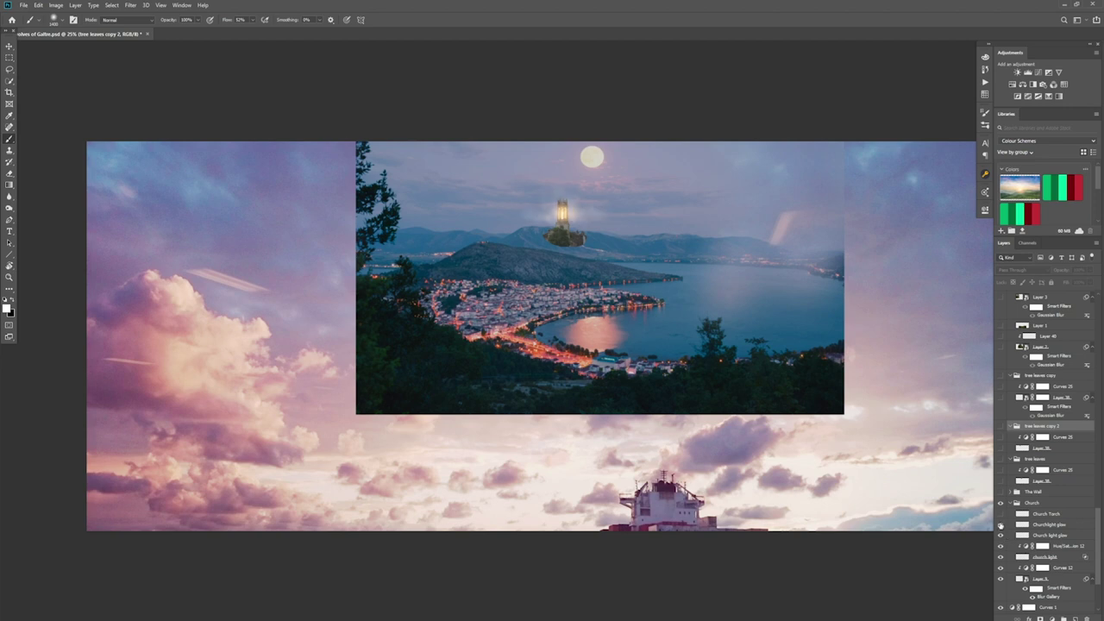
Select the two church glow layers in turn, then the Church Torch layer, and toggle Church Torch's visibility, leaving it shown.
left_click(1048, 536)
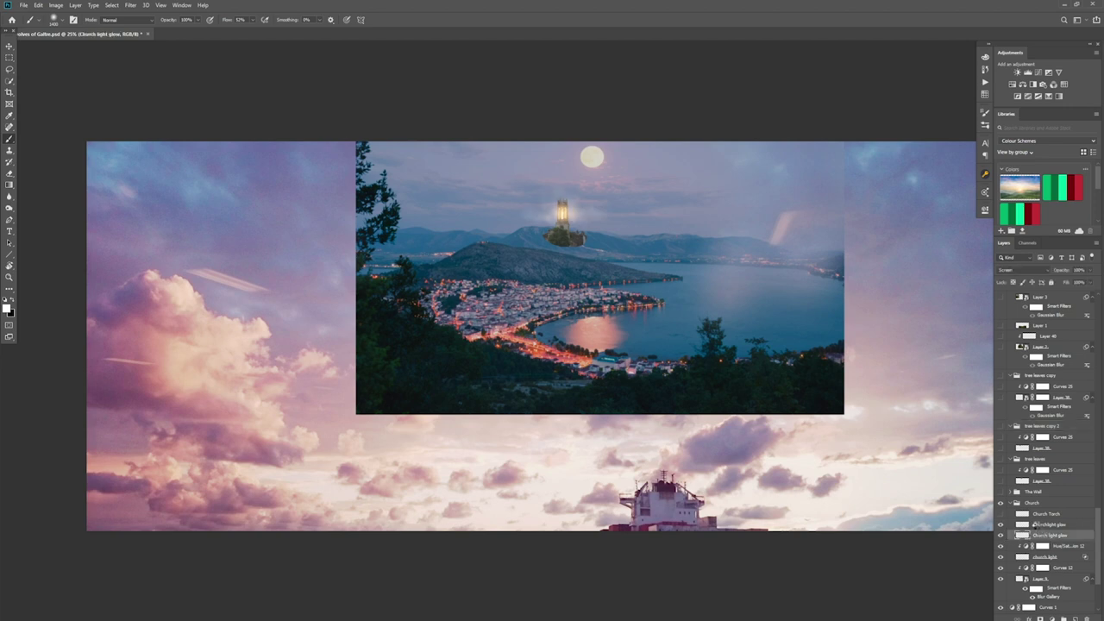
left_click(1038, 528)
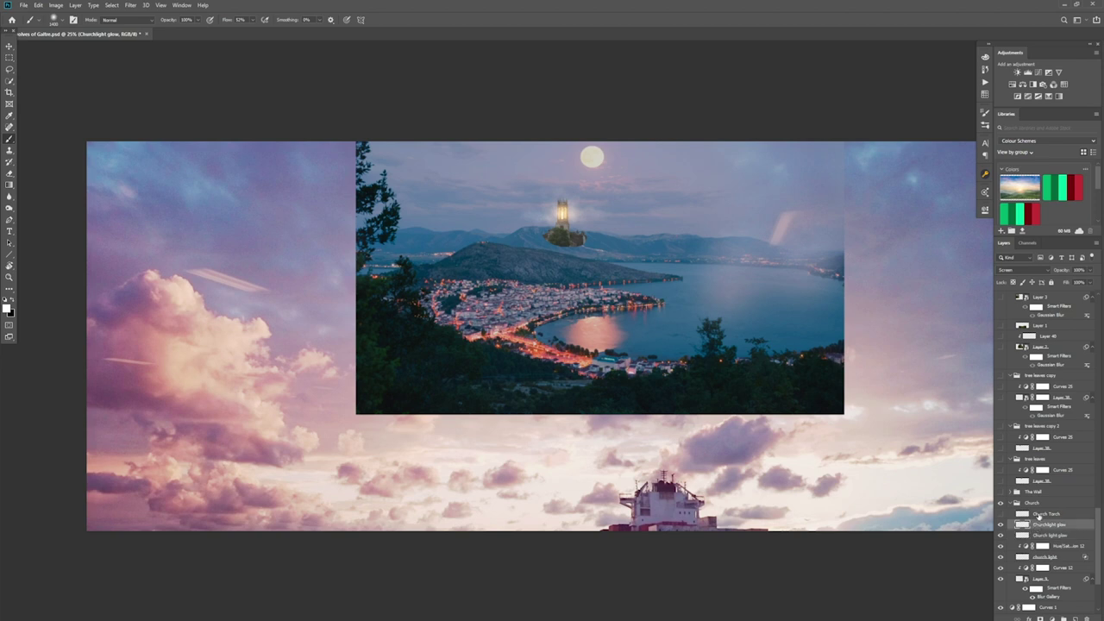
left_click(1038, 515)
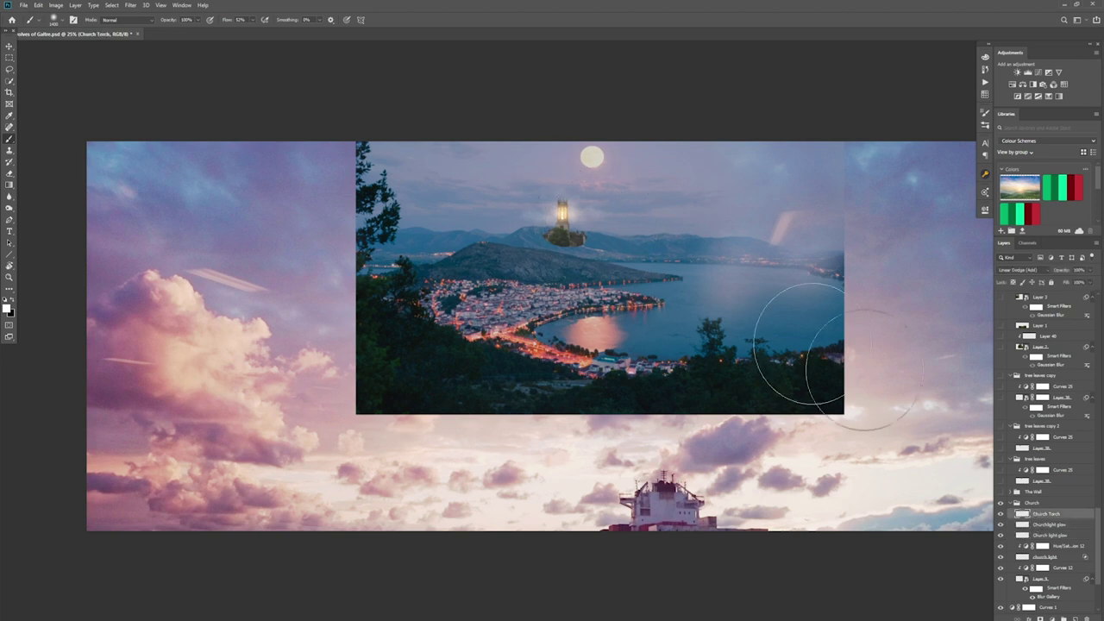
left_click(1001, 514)
left_click(1001, 514)
left_click(1002, 516)
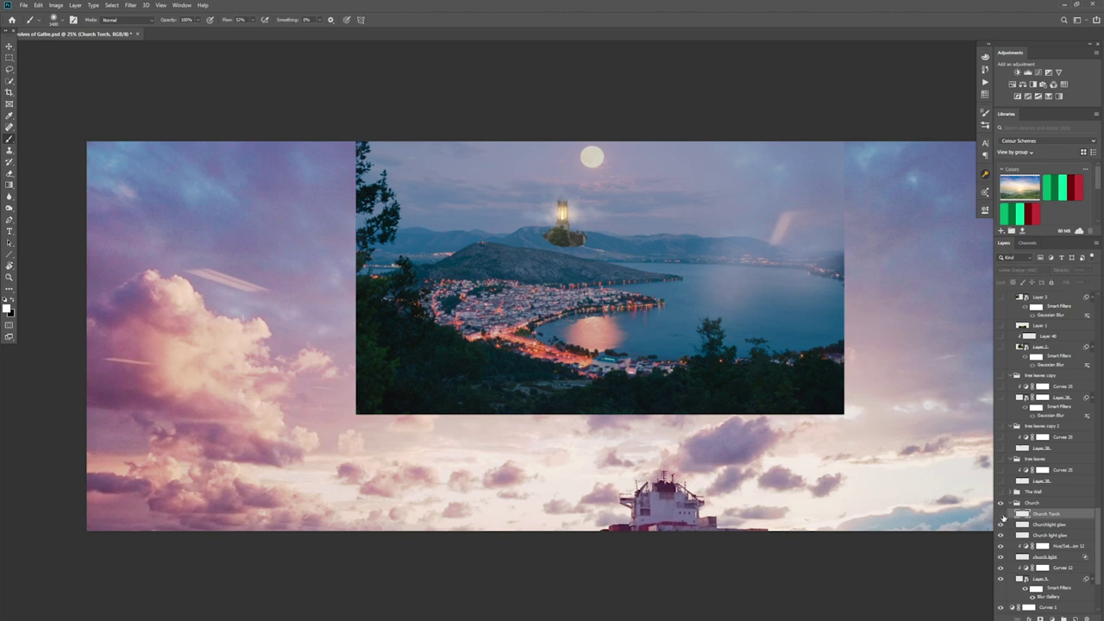
left_click(1002, 516)
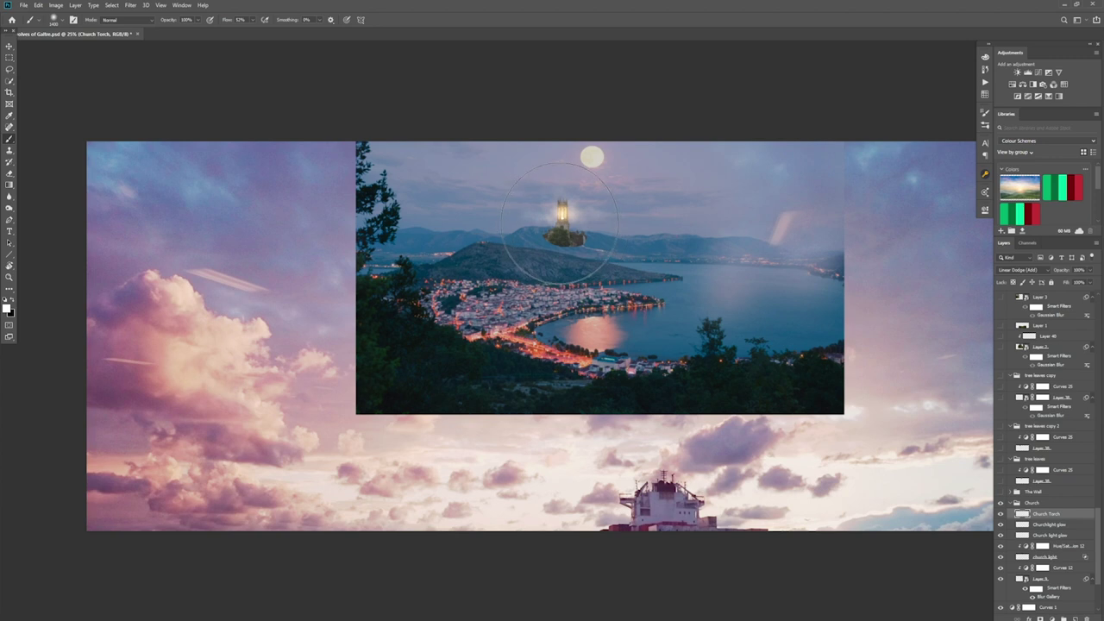
Shrink the brush considerably over the church tower and collapse the Church group.
key("bracketleft")
key("bracketleft")
key("bracketleft")
key("bracketleft")
key("bracketleft")
key("bracketleft")
key("bracketleft")
key("bracketleft")
left_click(1011, 503)
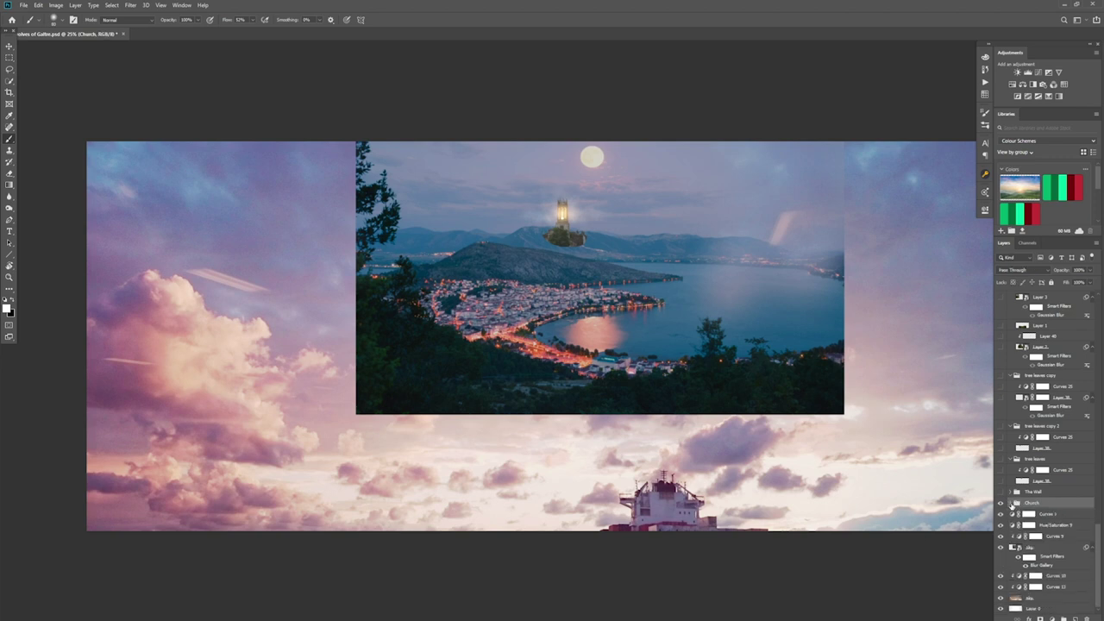
Expand and show The Wall group, and hide each of its seven wall subgroups.
left_click(1010, 492)
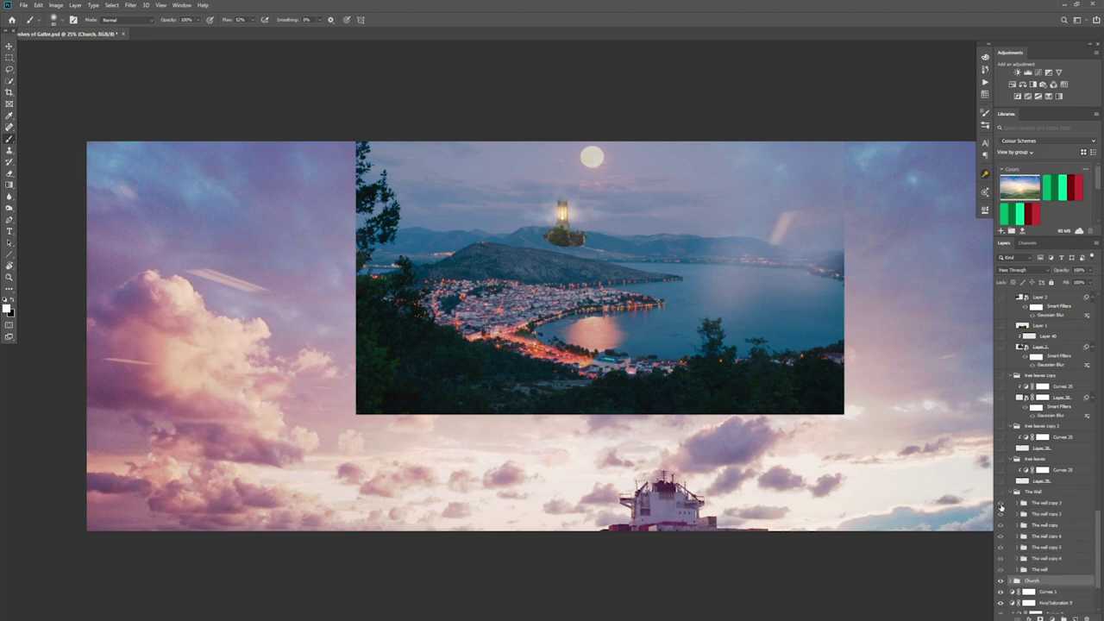
left_click(1000, 492)
left_click(1001, 503)
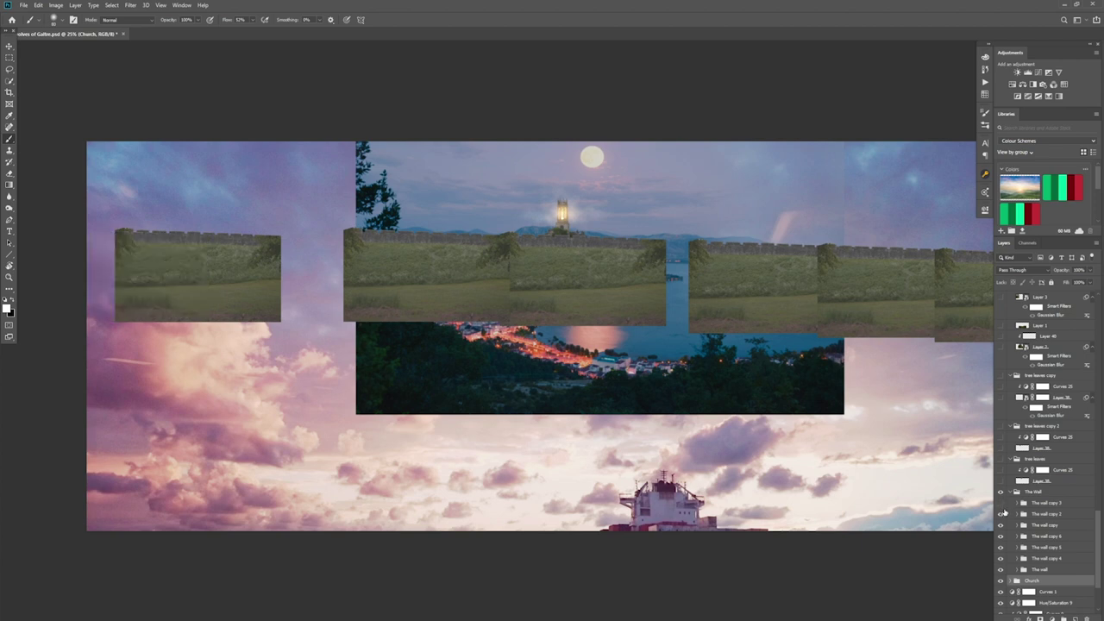
left_click(1000, 514)
left_click(1000, 526)
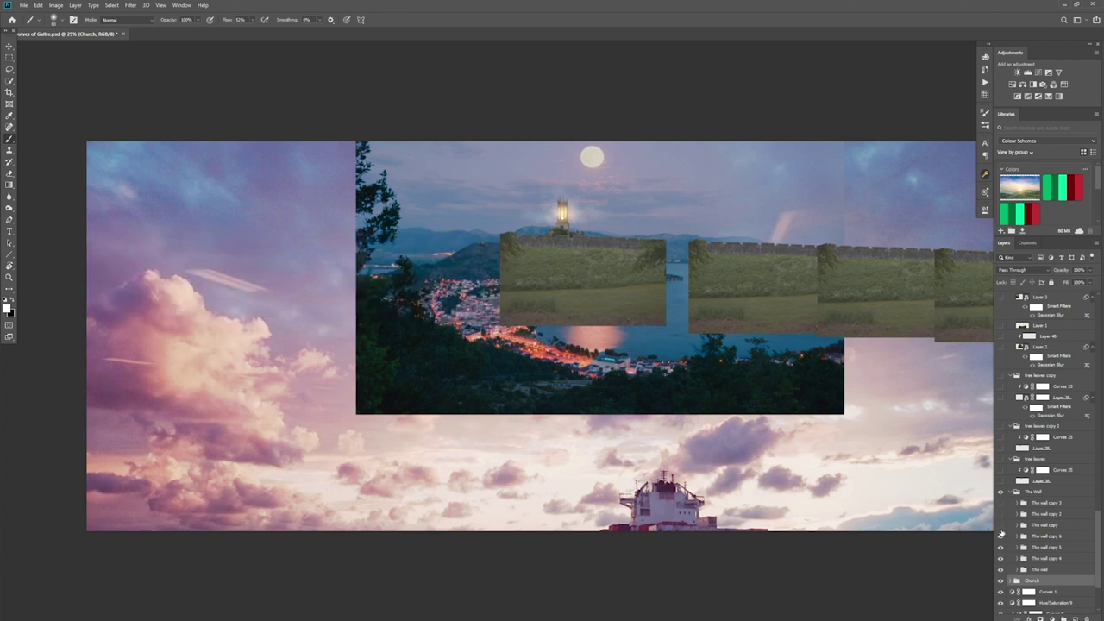
left_click(1000, 537)
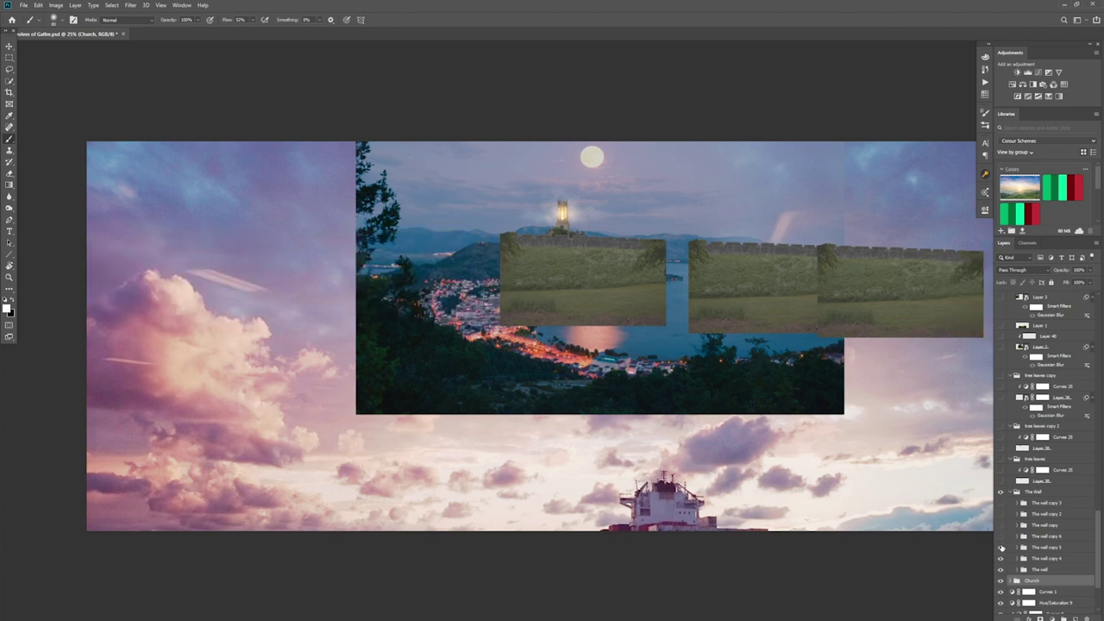
left_click(1001, 547)
left_click(1001, 558)
left_click(1001, 570)
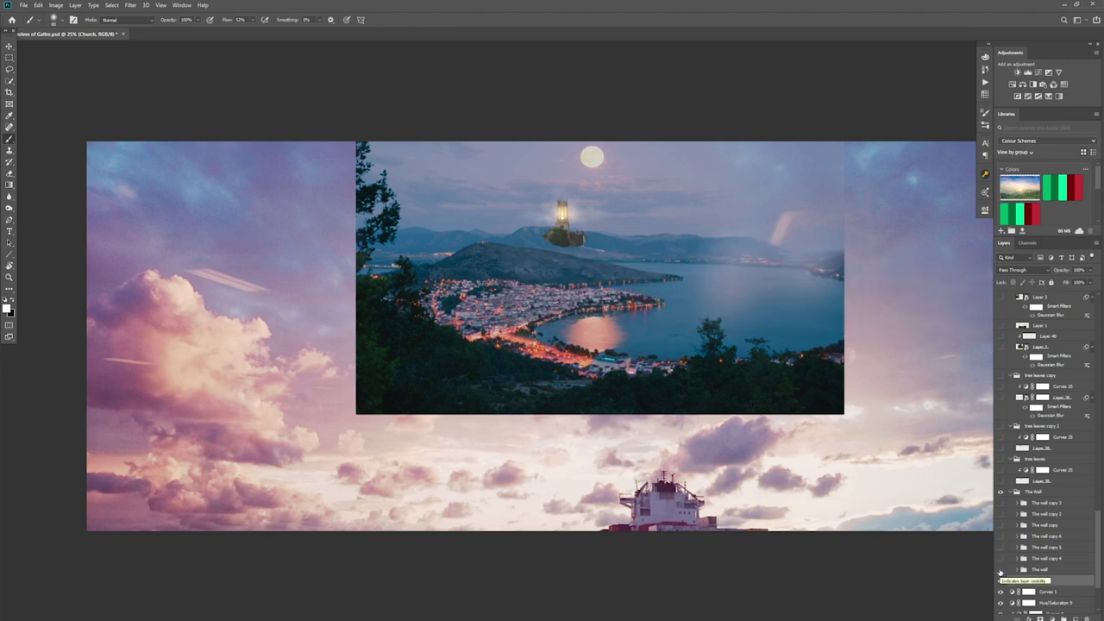
Show the seven wall subgroups one by one from the original wall up to The wall copy 3, and collapse The Wall group.
left_click(1000, 570)
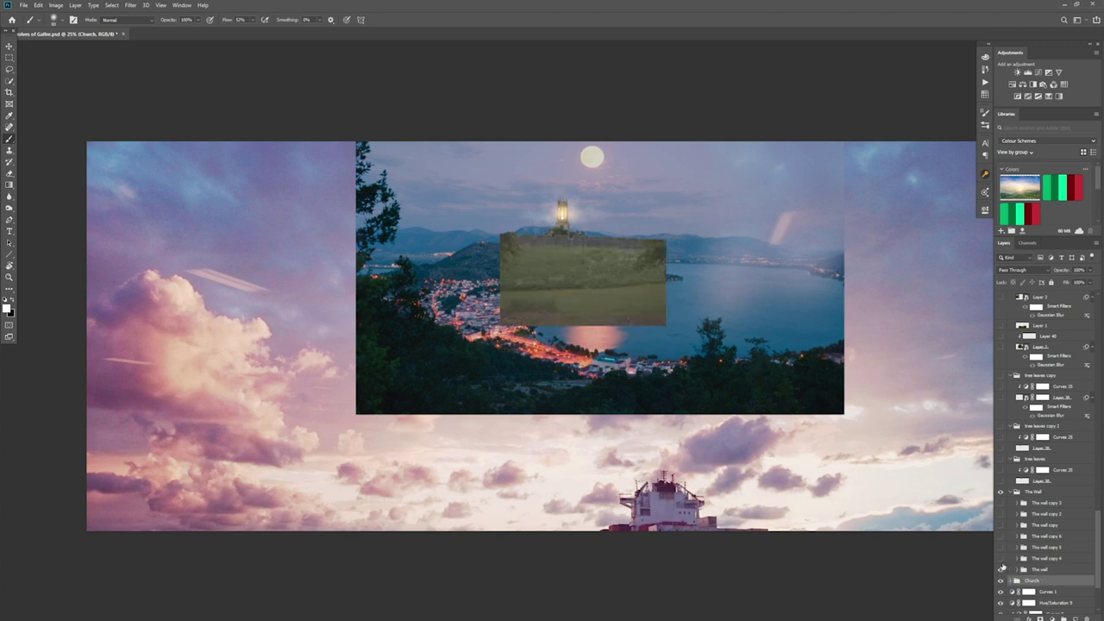
left_click(1002, 559)
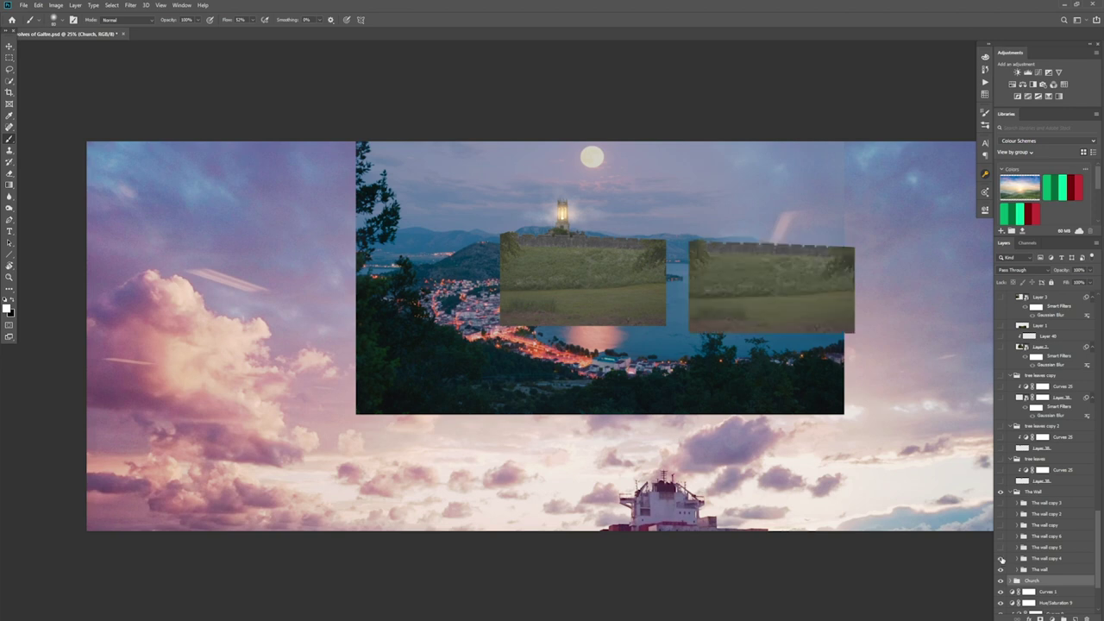
left_click(1001, 548)
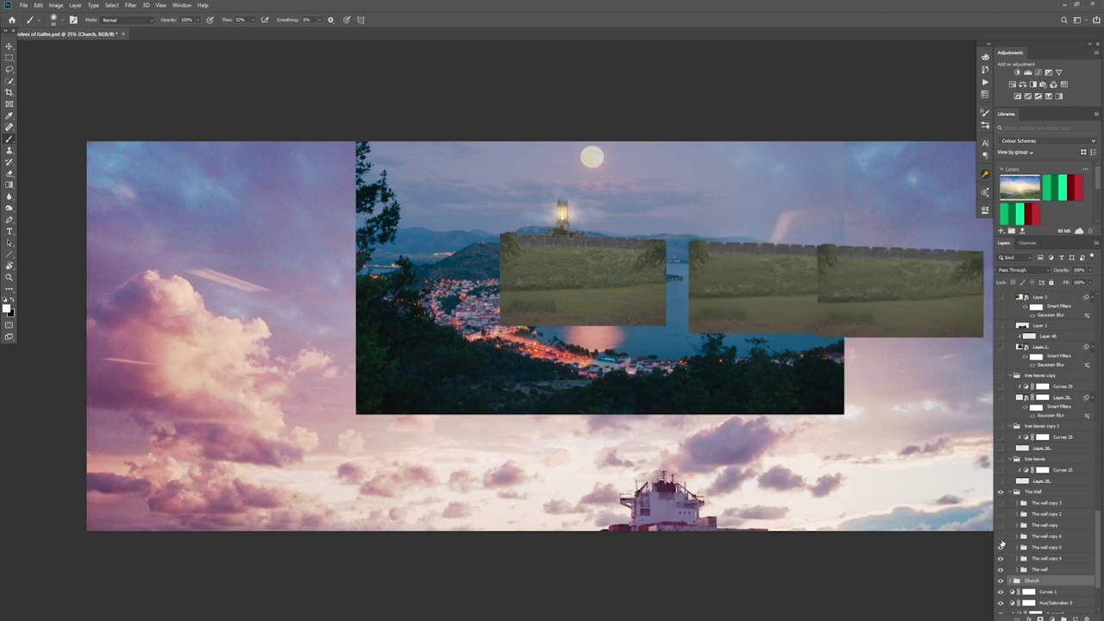
left_click(1001, 536)
left_click(1001, 524)
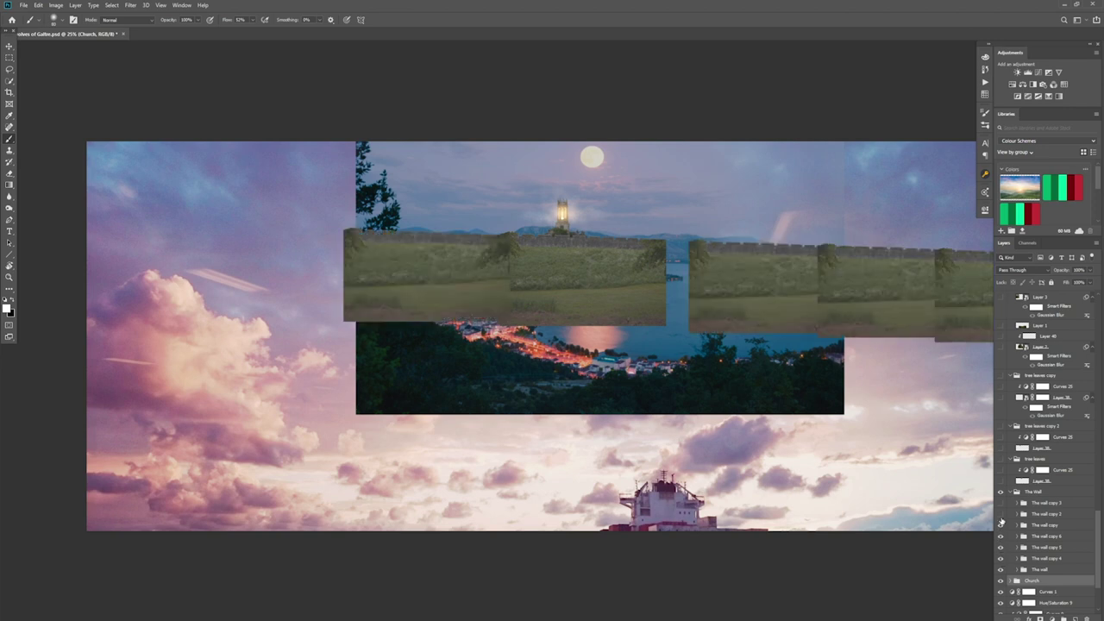
left_click(1001, 513)
left_click(1002, 502)
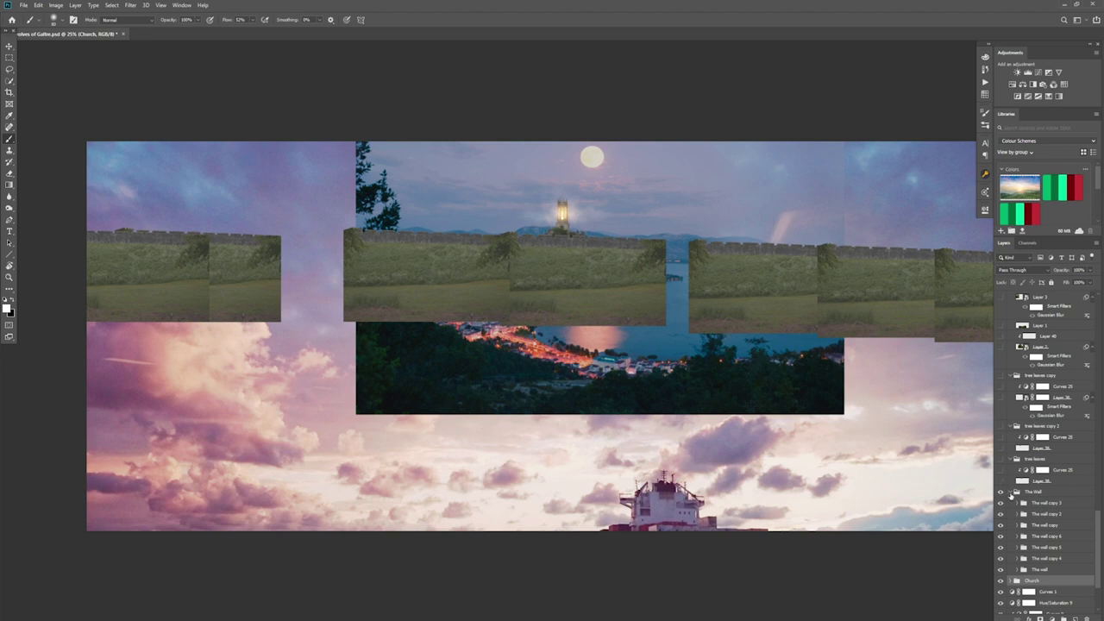
left_click(1011, 493)
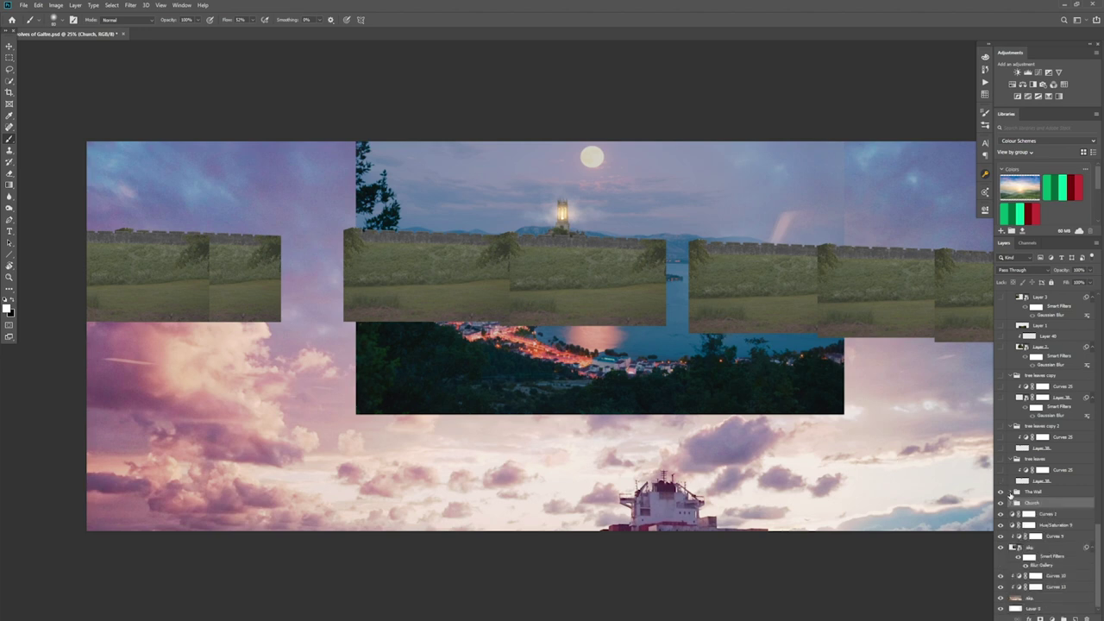
Show the tree leaves and tree leaves copy 2 groups with their leaf layers and Curves 25 adjustments, collapsing each group.
left_click(1002, 480)
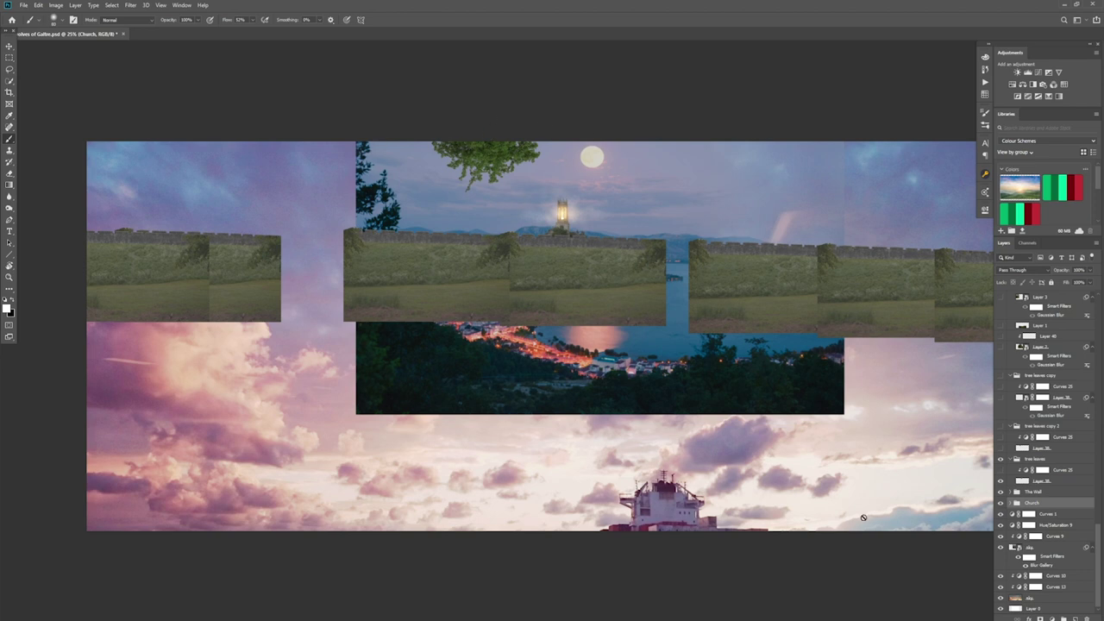
left_click(1011, 503)
left_click(1011, 503)
left_click(1000, 470)
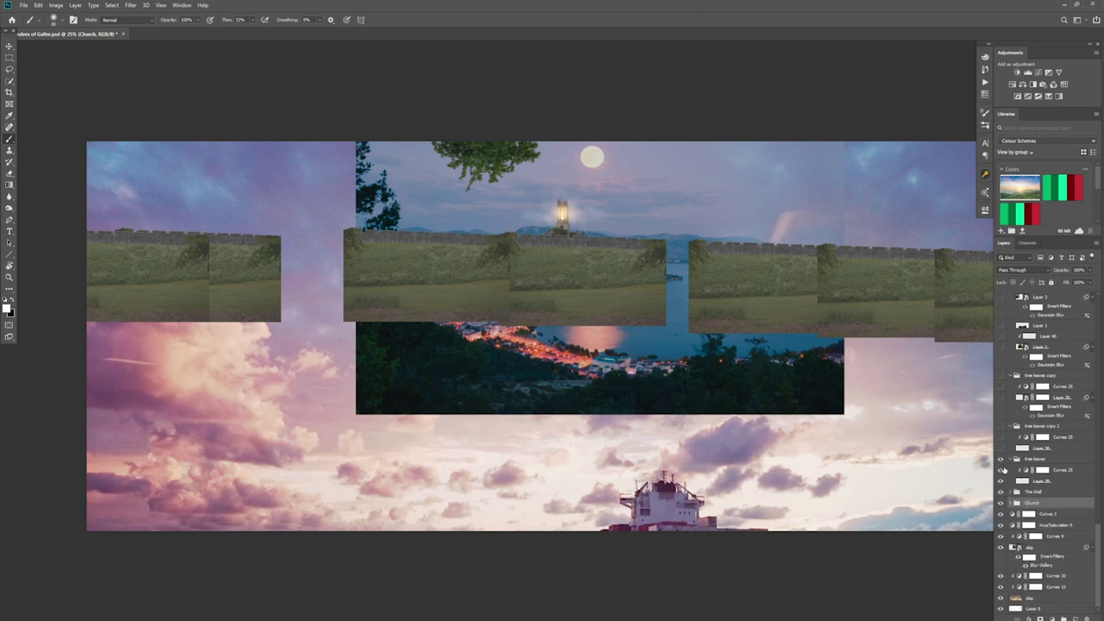
left_click(1000, 469)
left_click(1001, 469)
left_click(1014, 460)
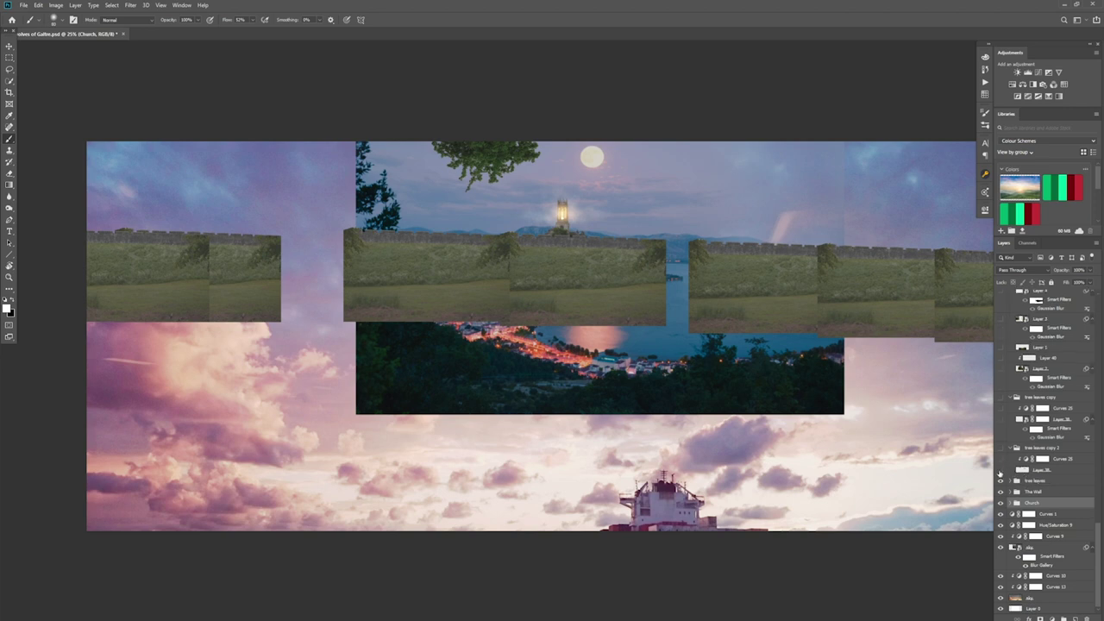
left_click(1000, 471)
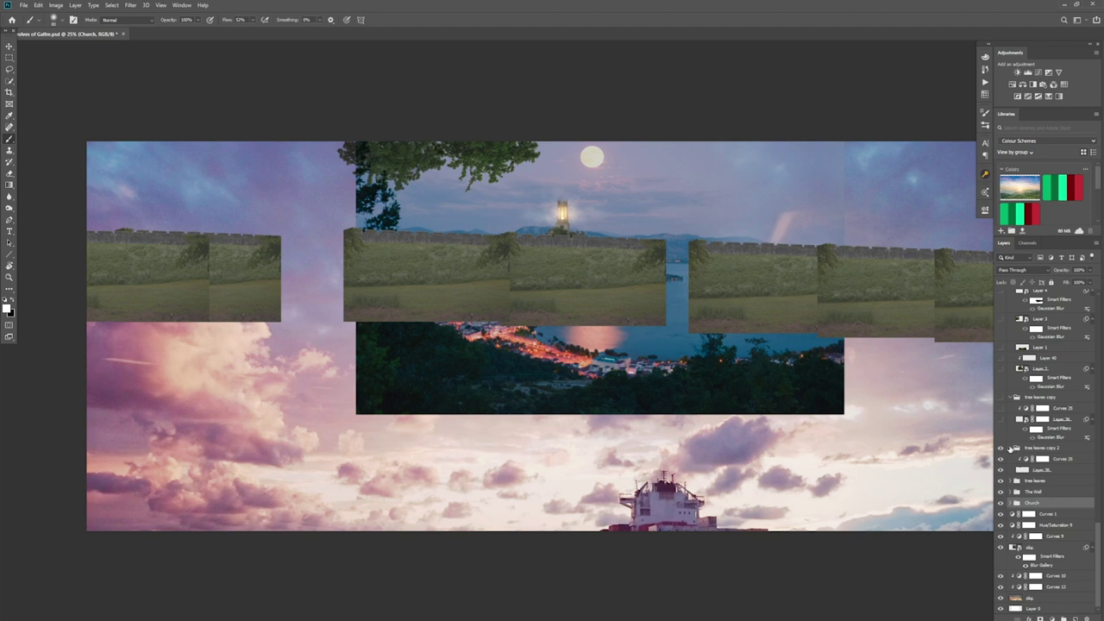
left_click(1016, 448)
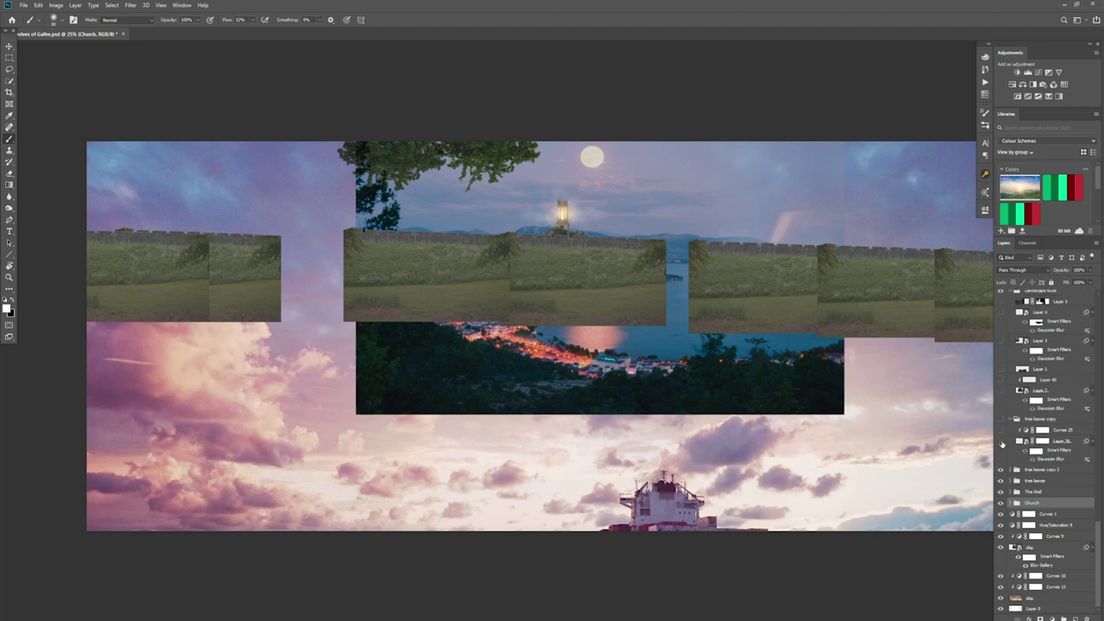
Show the leaf layer and its Curves 25 adjustment in the tree leaves copy group.
left_click(1002, 441)
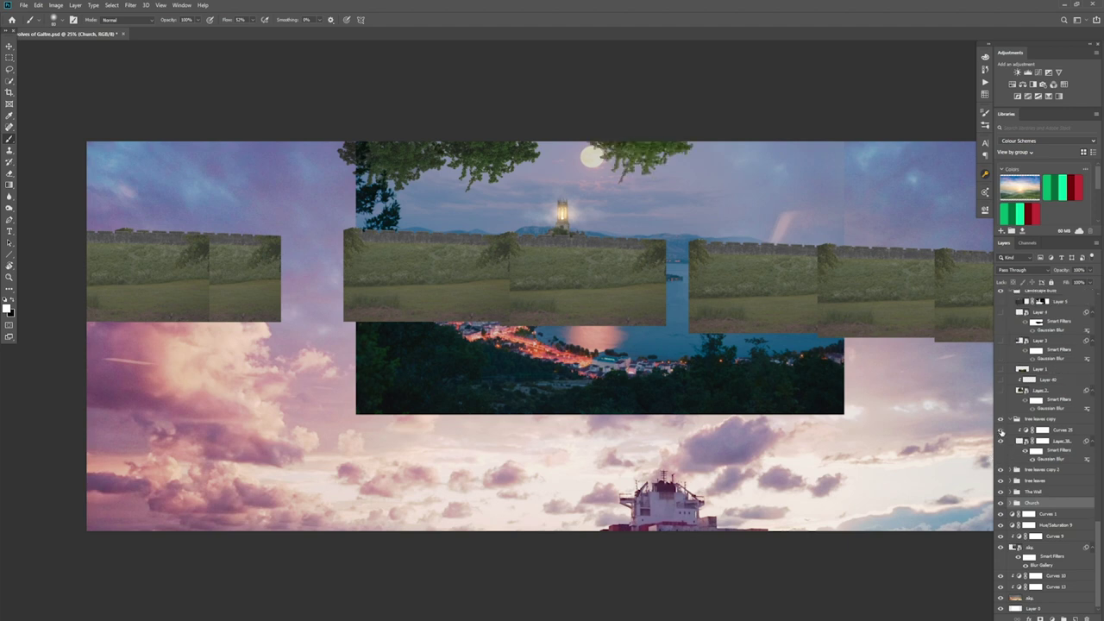
left_click(1002, 430)
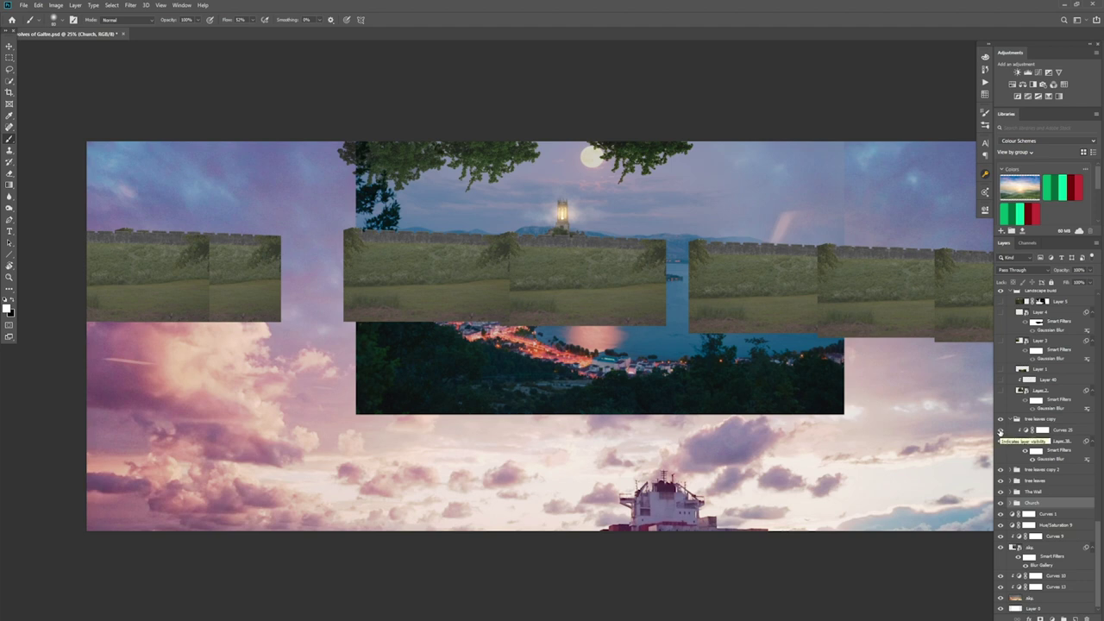
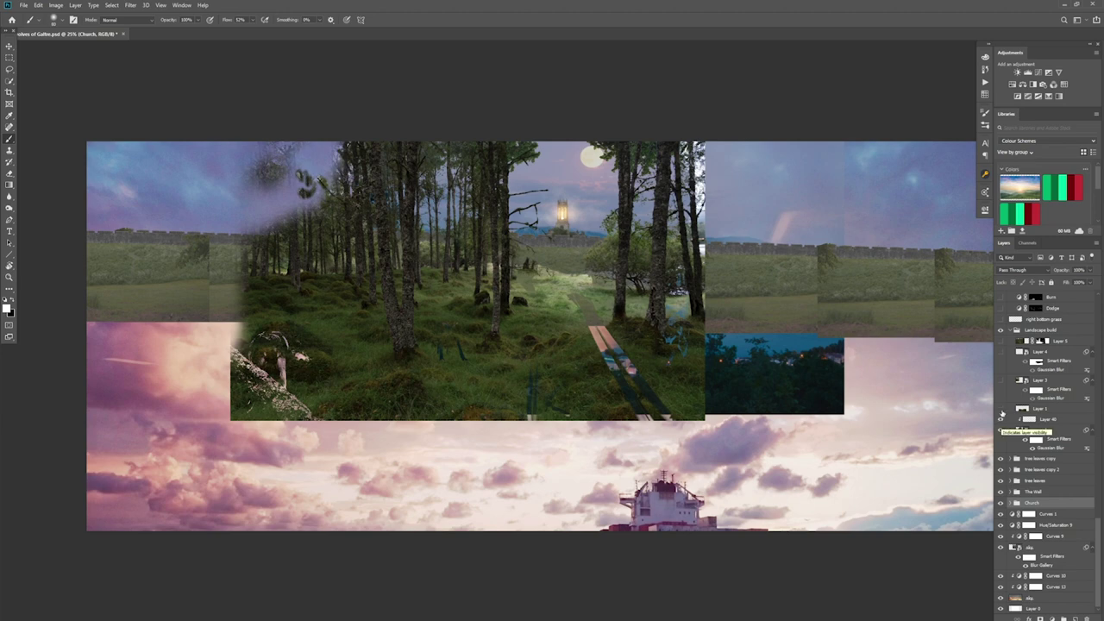
Show Layer 1, Layer 3, Layer 4 and Layer 5 in the Landscape build group, and collapse the group.
left_click(1001, 409)
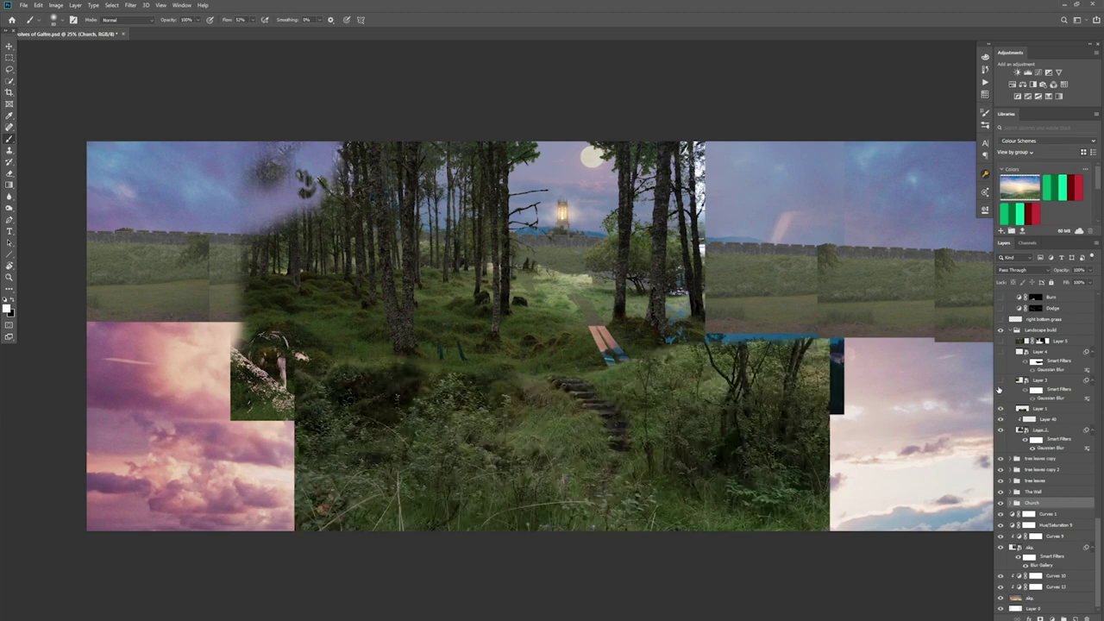
left_click(1000, 383)
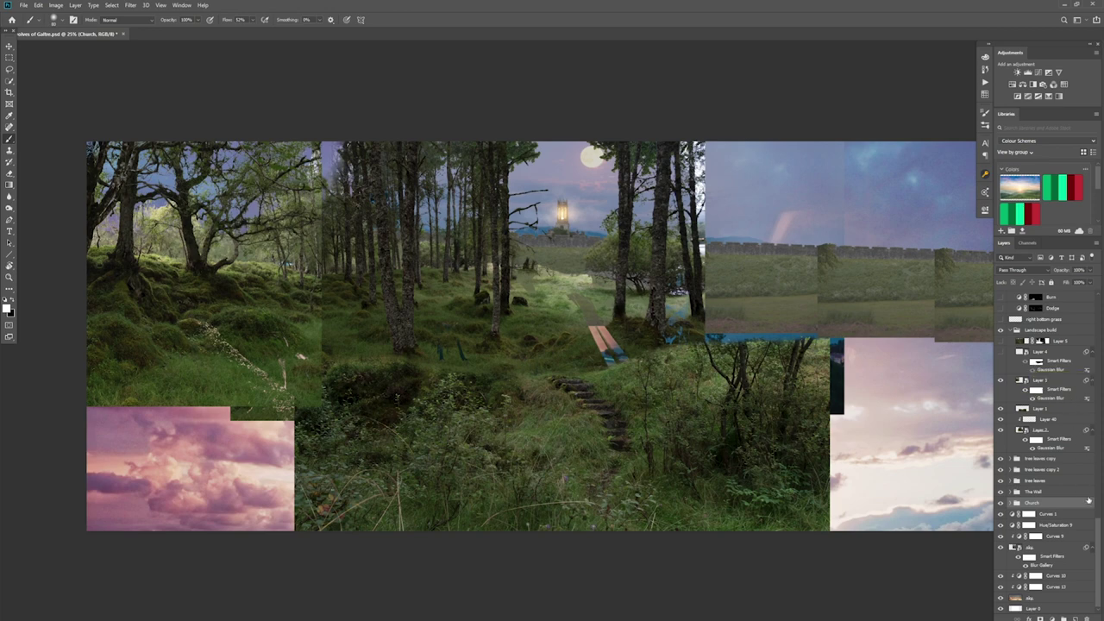
scroll(1099, 531, "up", 4)
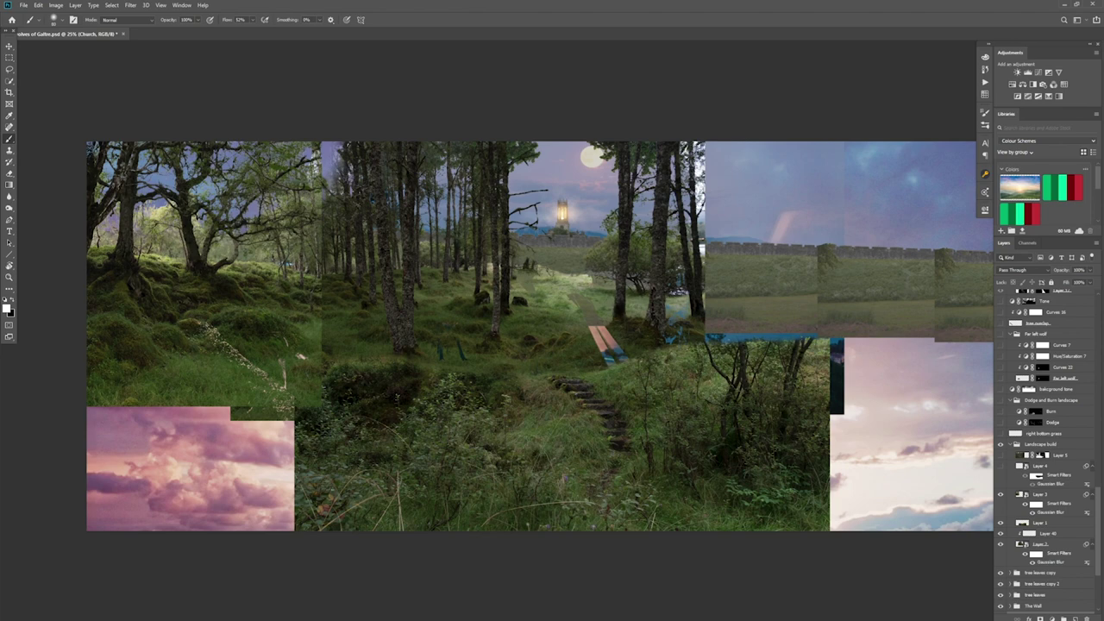
left_click(1000, 467)
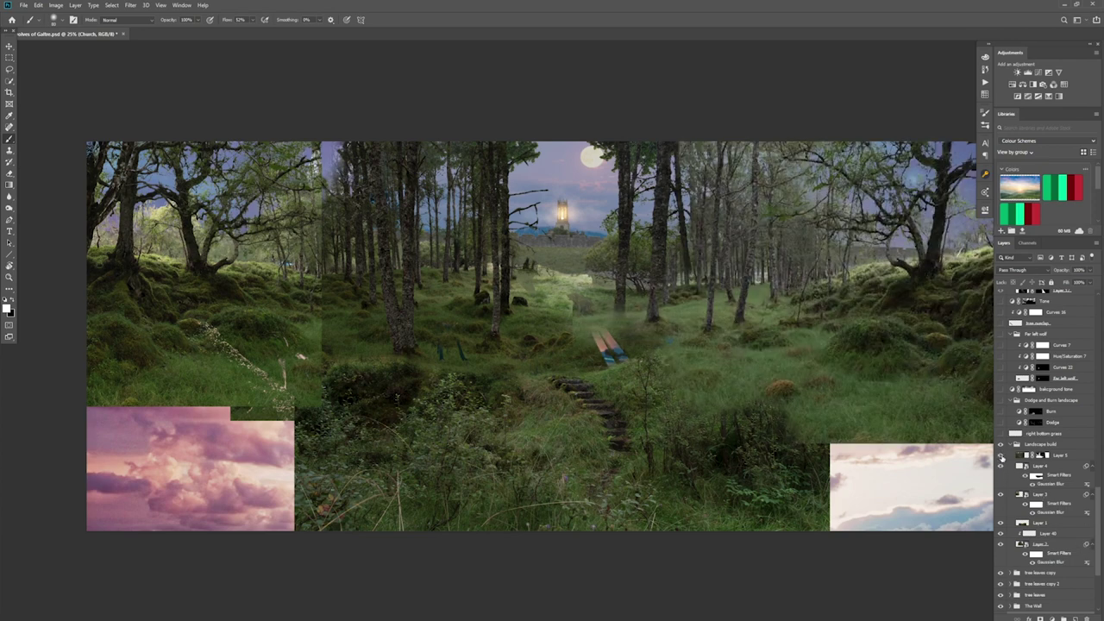
left_click(1000, 455)
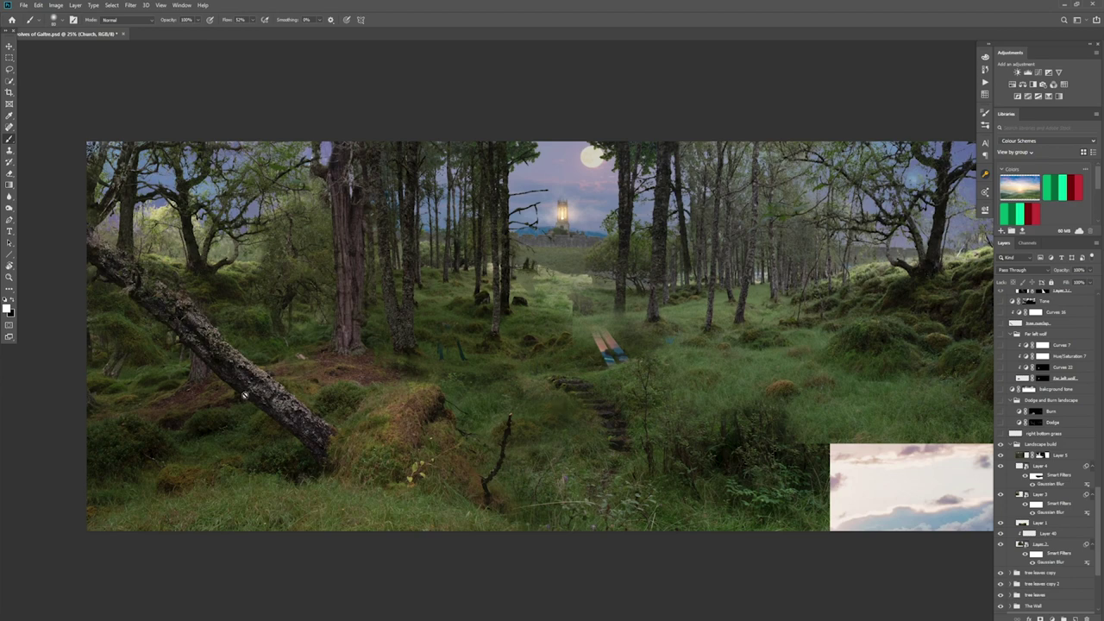
left_click(1016, 444)
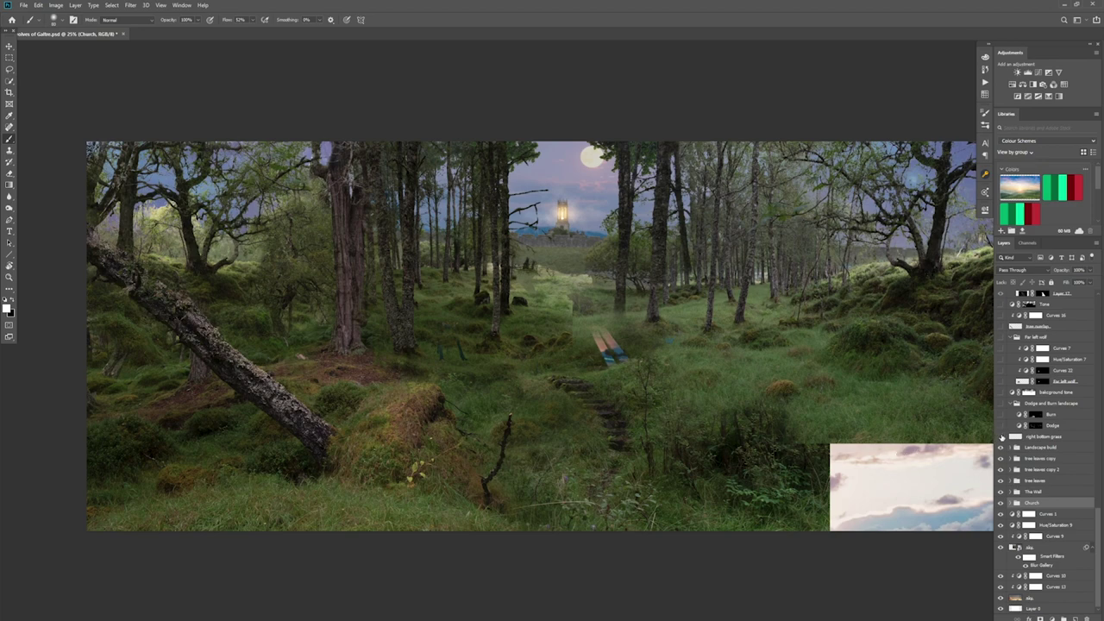
Show the right bottom grass layer and the background tone adjustment, collapsing the Dodge and Burn landscape group between them.
left_click(1001, 437)
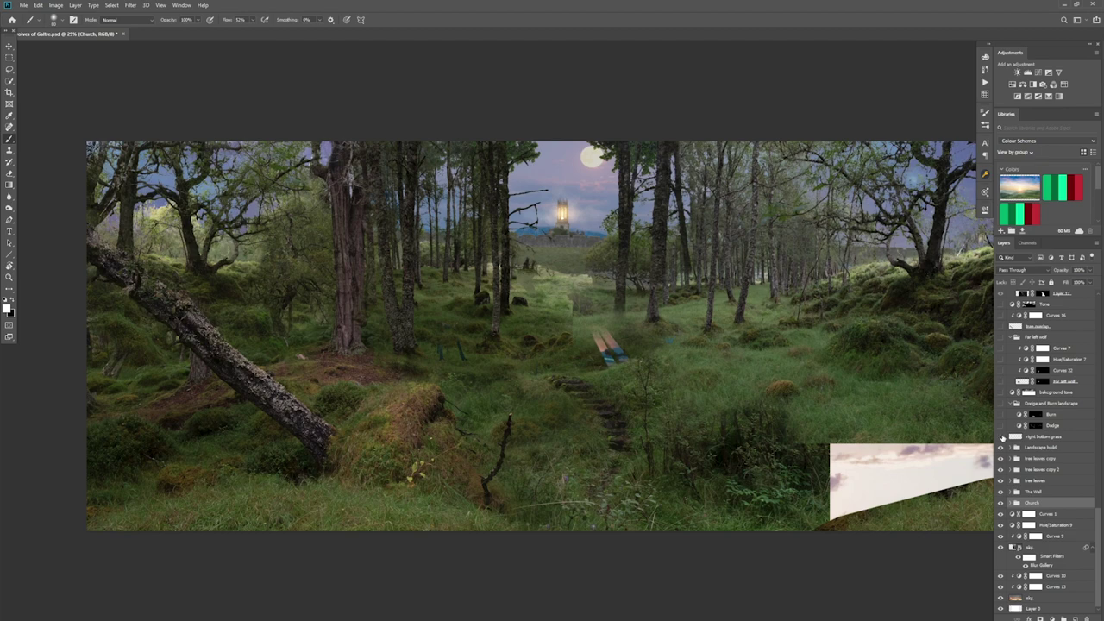
left_click(1002, 436)
left_click(1001, 437)
left_click(1014, 403)
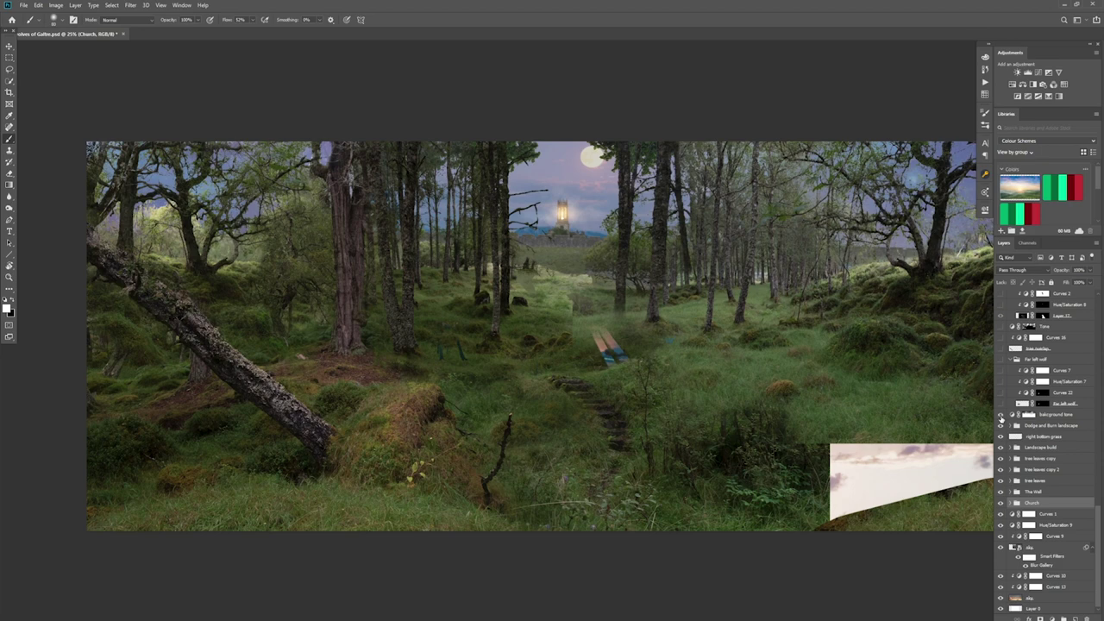
left_click(1002, 416)
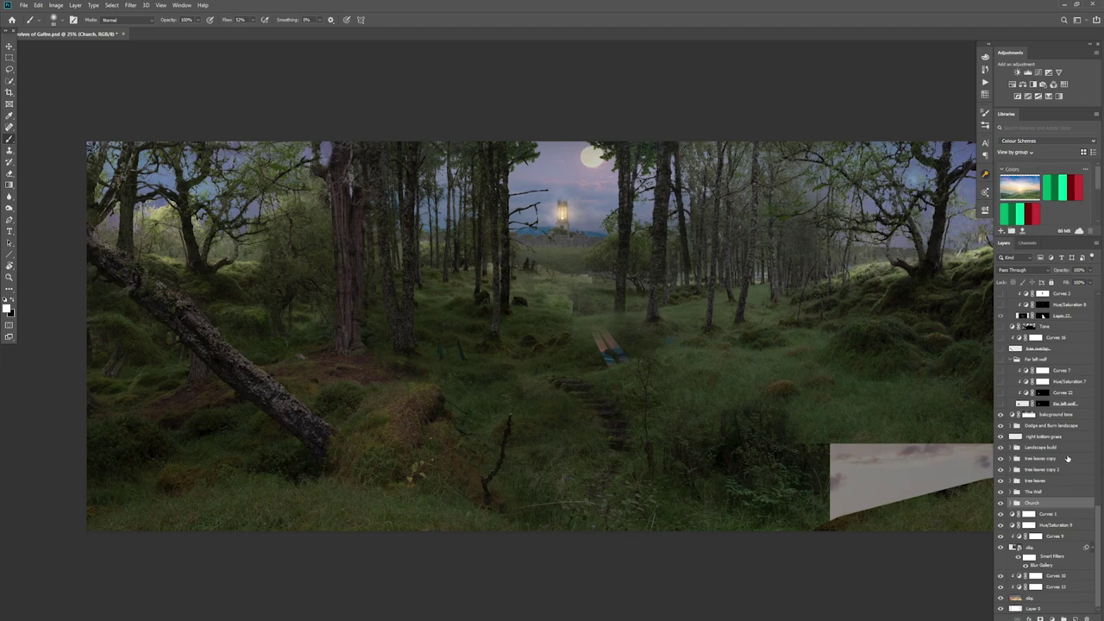
Show the Far left wolf layer with its Curves 7, Hue/Saturation 7 and Curves 22 adjustments, and collapse the group.
scroll(1022, 423, "up", 3)
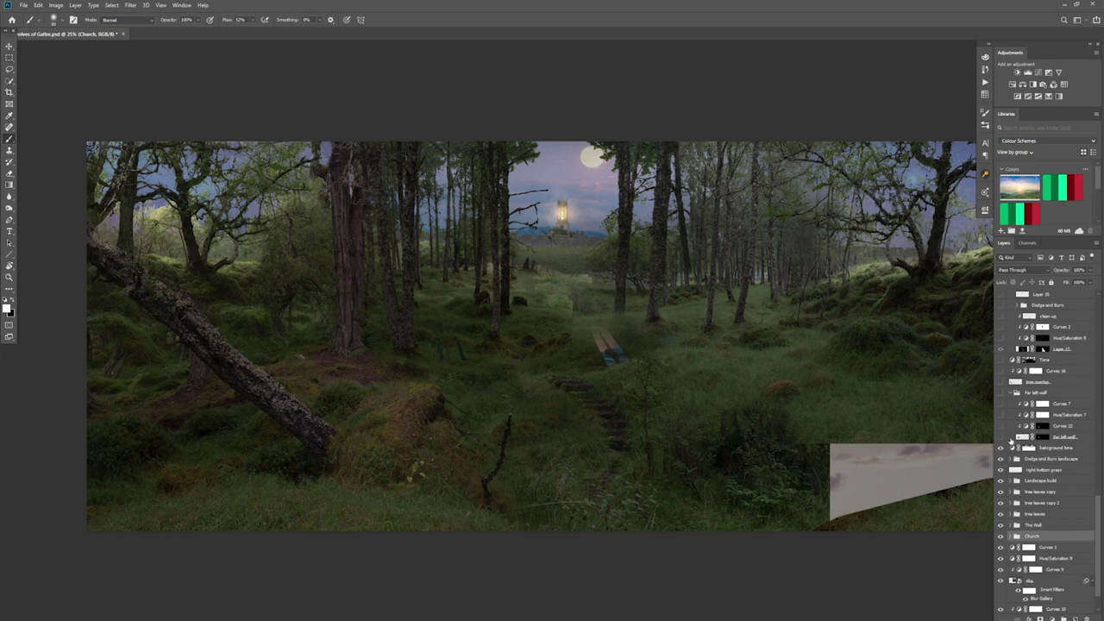
left_click(1001, 438)
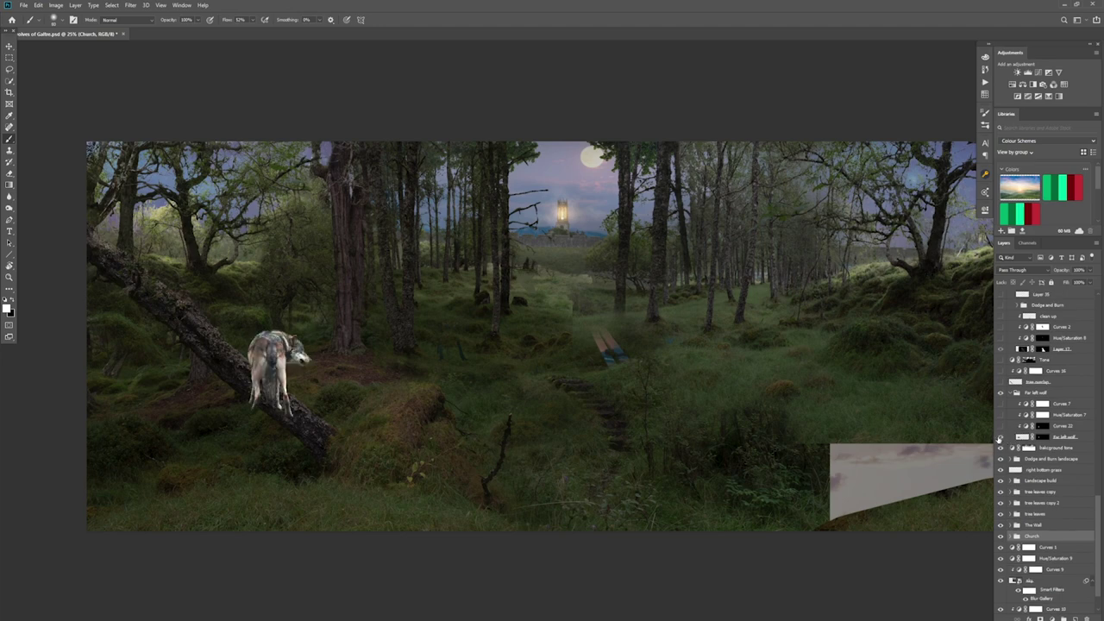
left_click(1001, 438)
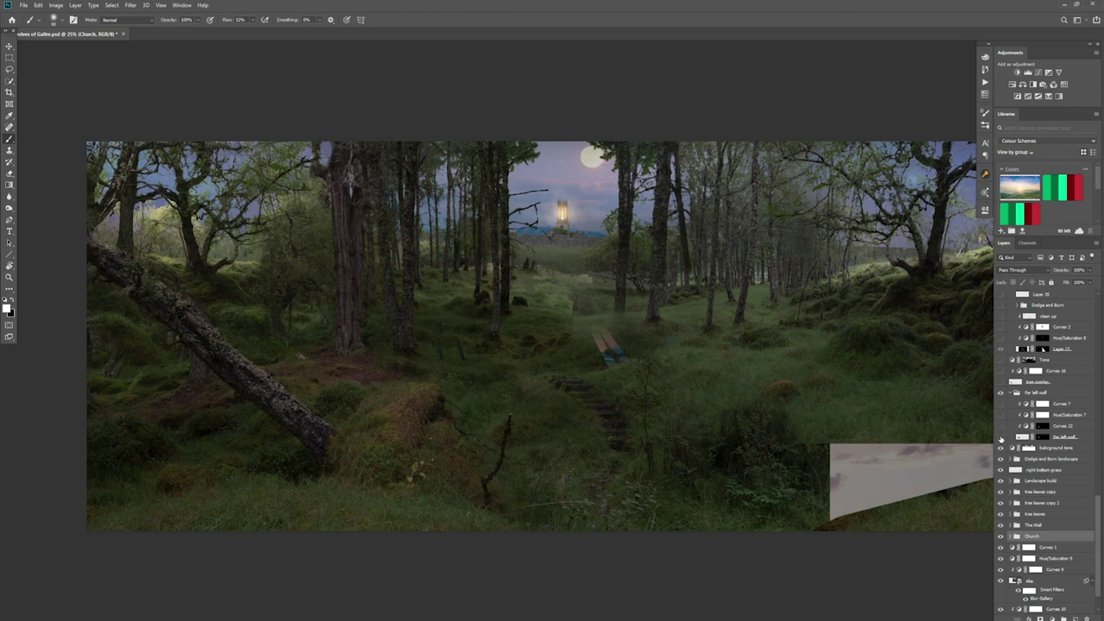
left_click(1001, 438)
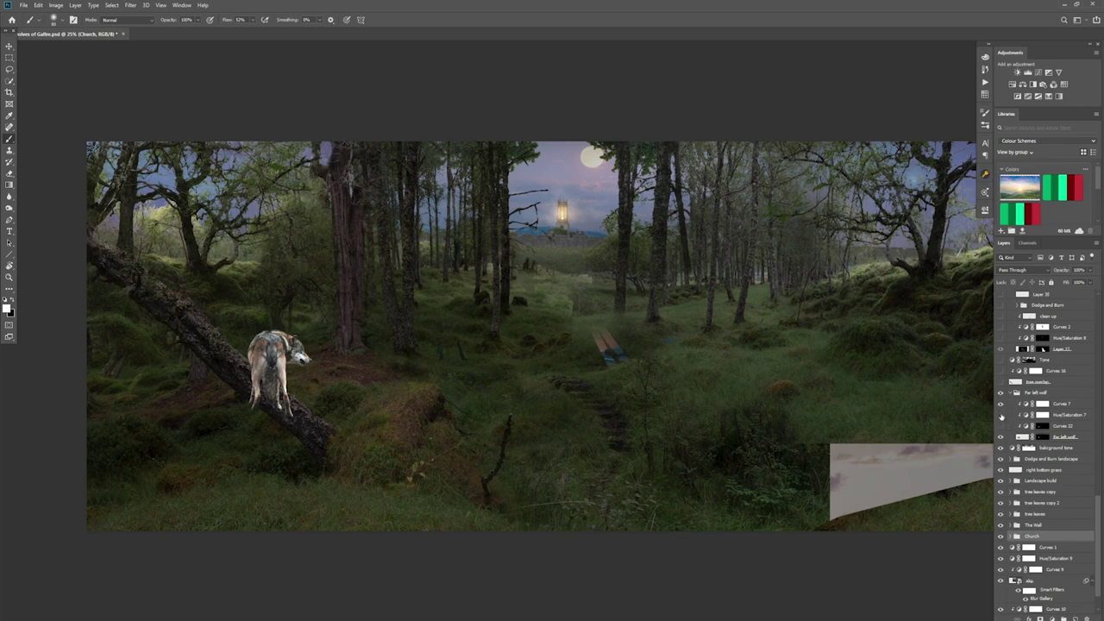
left_click(1002, 416)
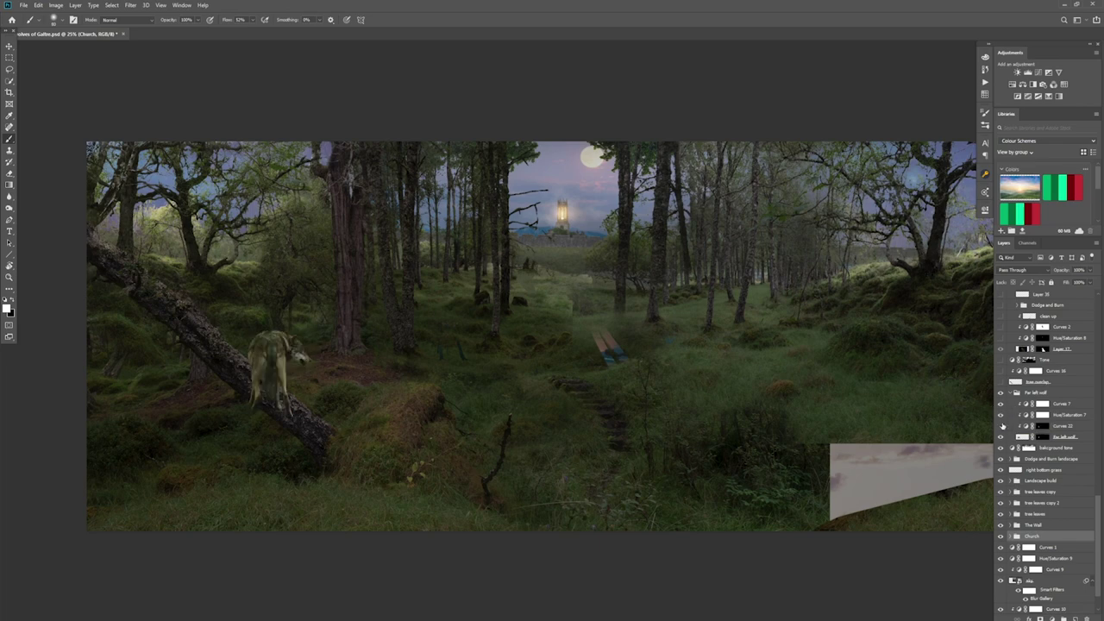
left_click(1002, 426)
left_click(1012, 393)
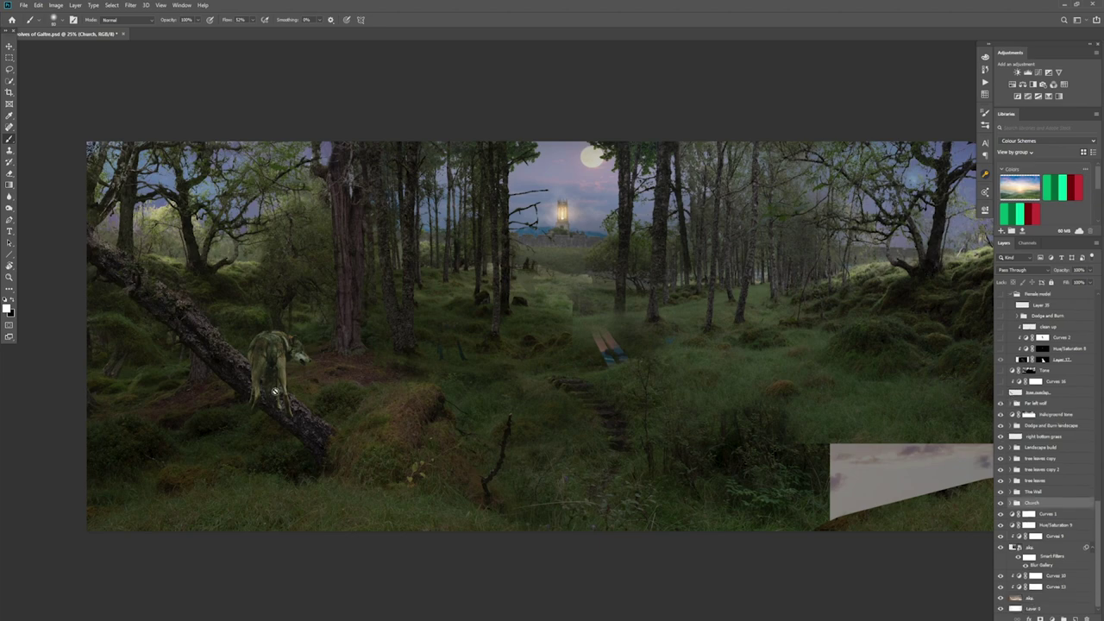
Show the fallen-trunk overlay in front of the wolf with its Curves 16, and toggle the Tone adjustment, leaving it visible.
left_click(1001, 392)
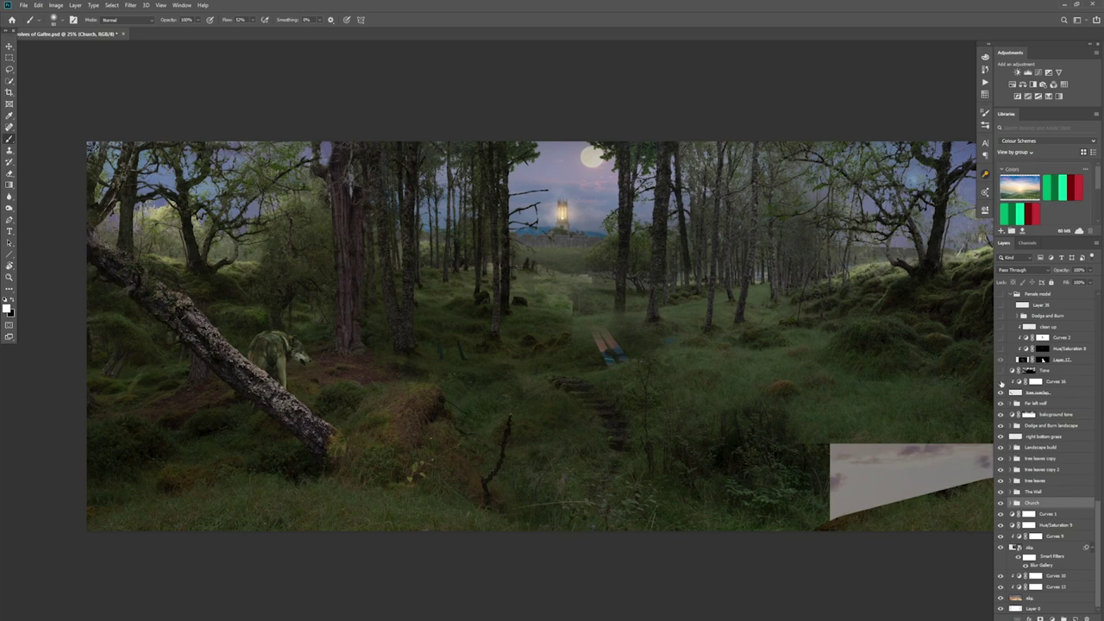
left_click(1000, 381)
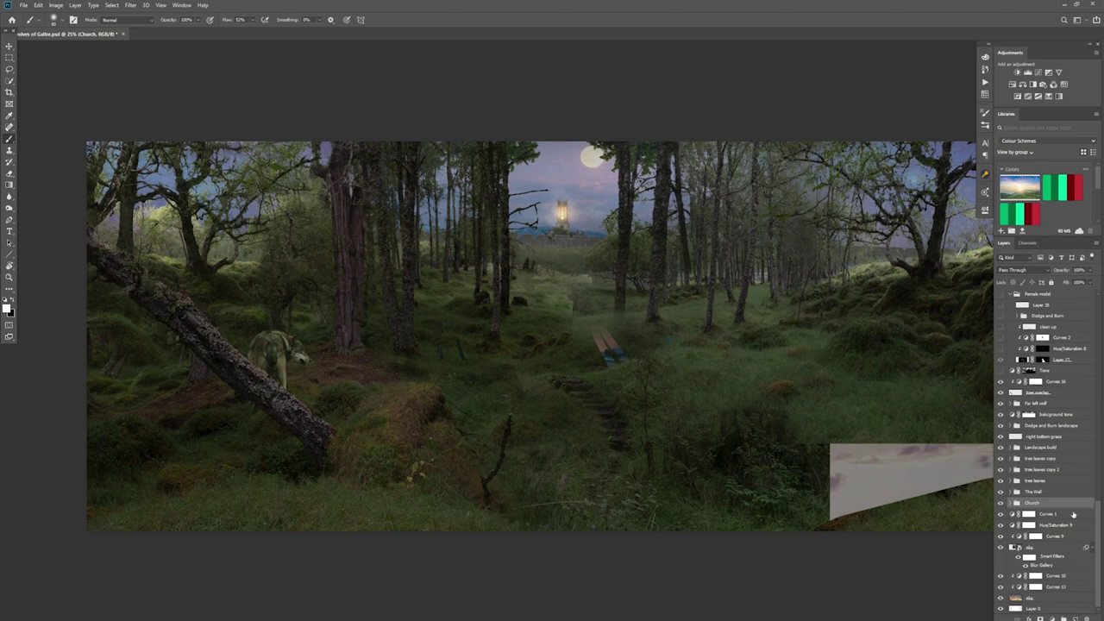
scroll(1042, 385, "up", 5)
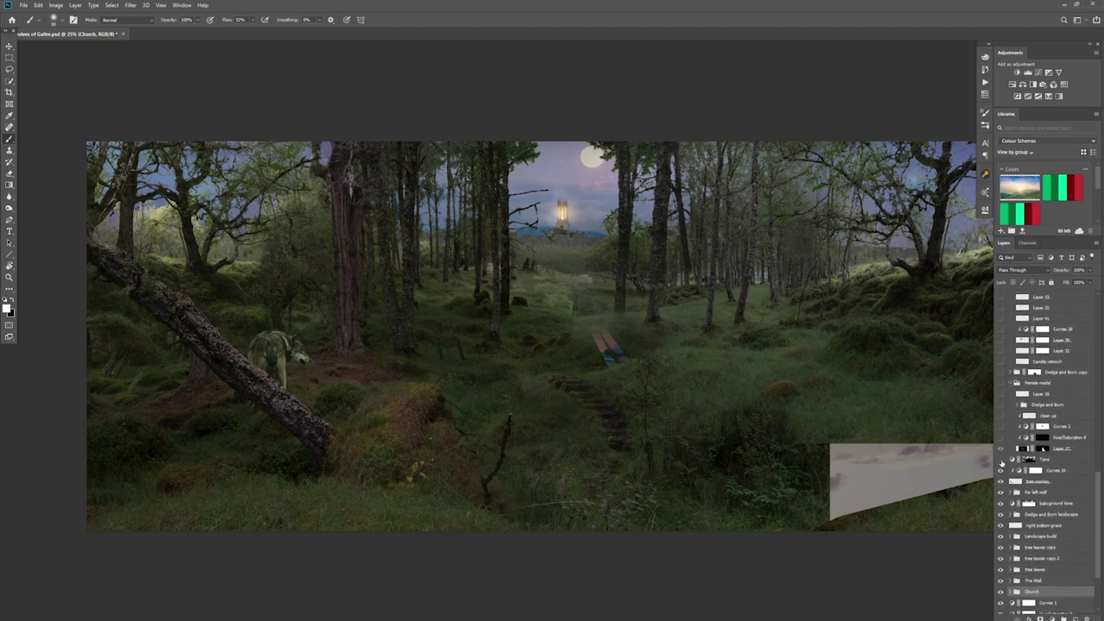
left_click(1001, 461)
left_click(1001, 462)
left_click(1001, 462)
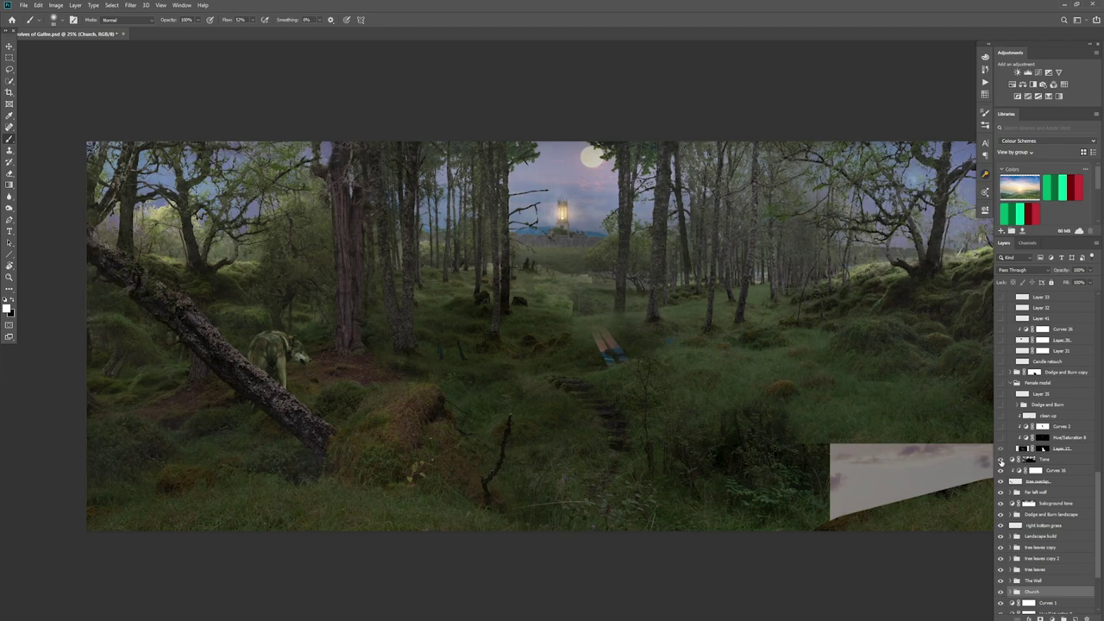
Show the Female model group with Layer 35, and toggle the clean up layer to compare the coat, leaving it hidden.
left_click(1000, 382)
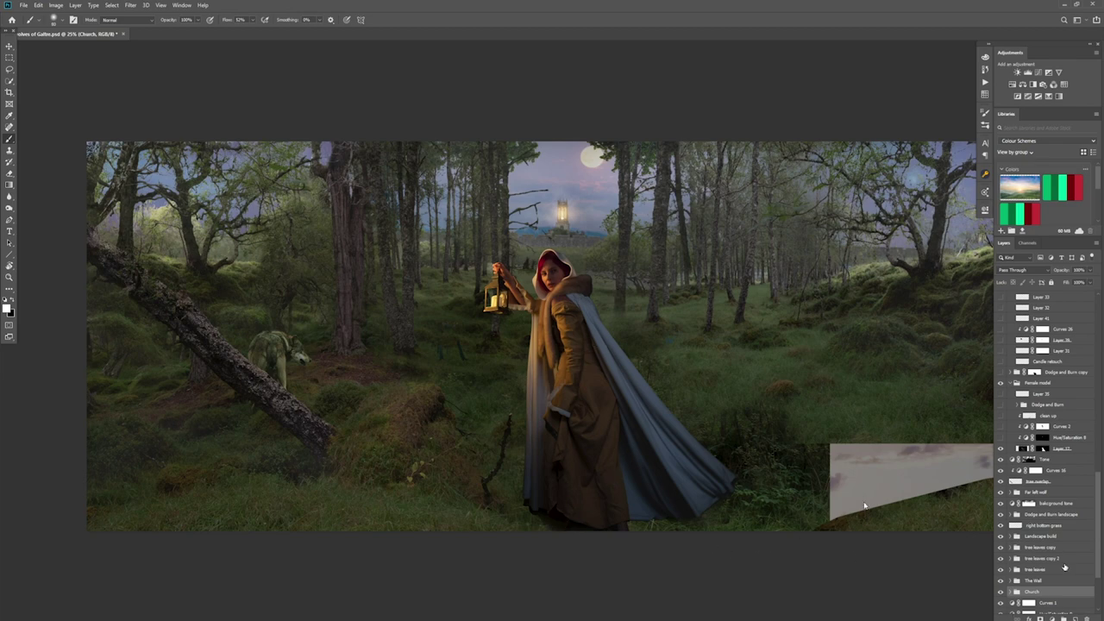
left_click(1000, 395)
left_click(1002, 417)
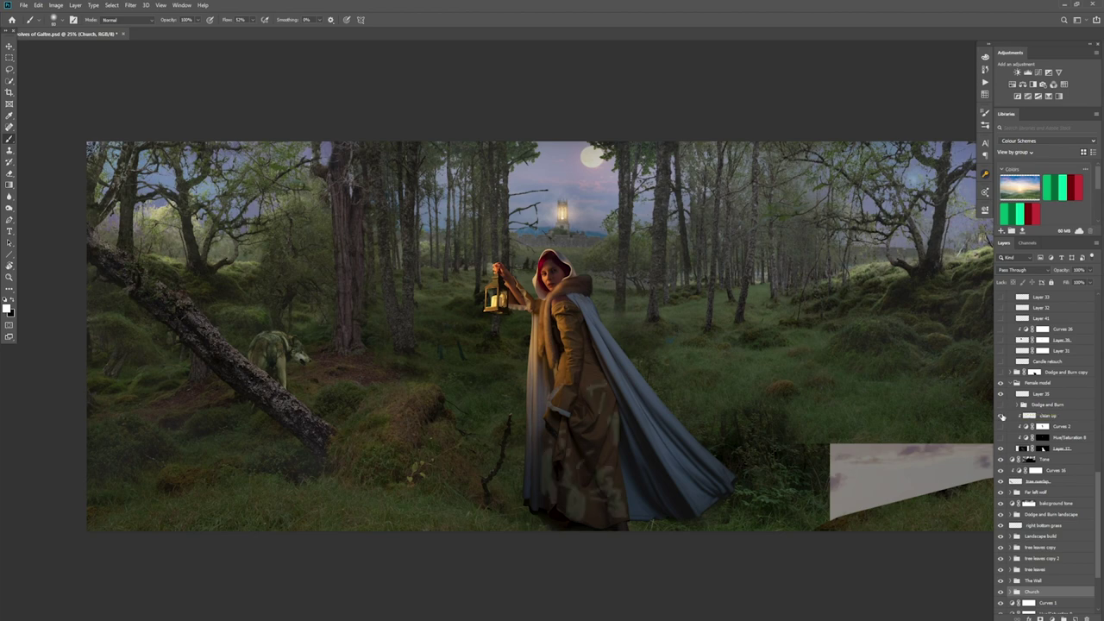
left_click(1002, 417)
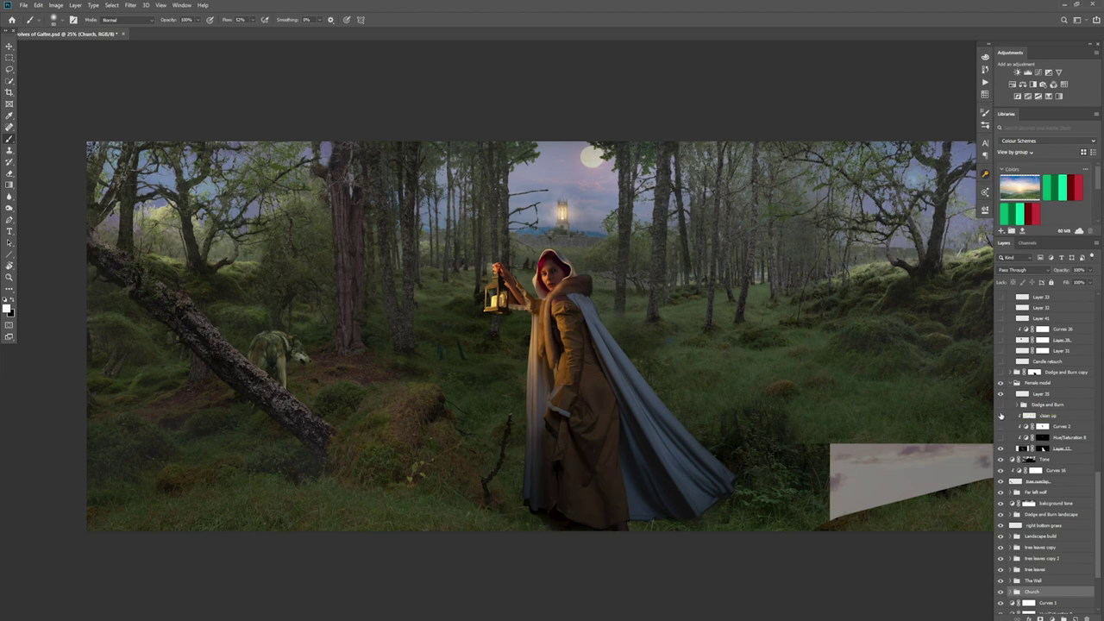
left_click(1002, 417)
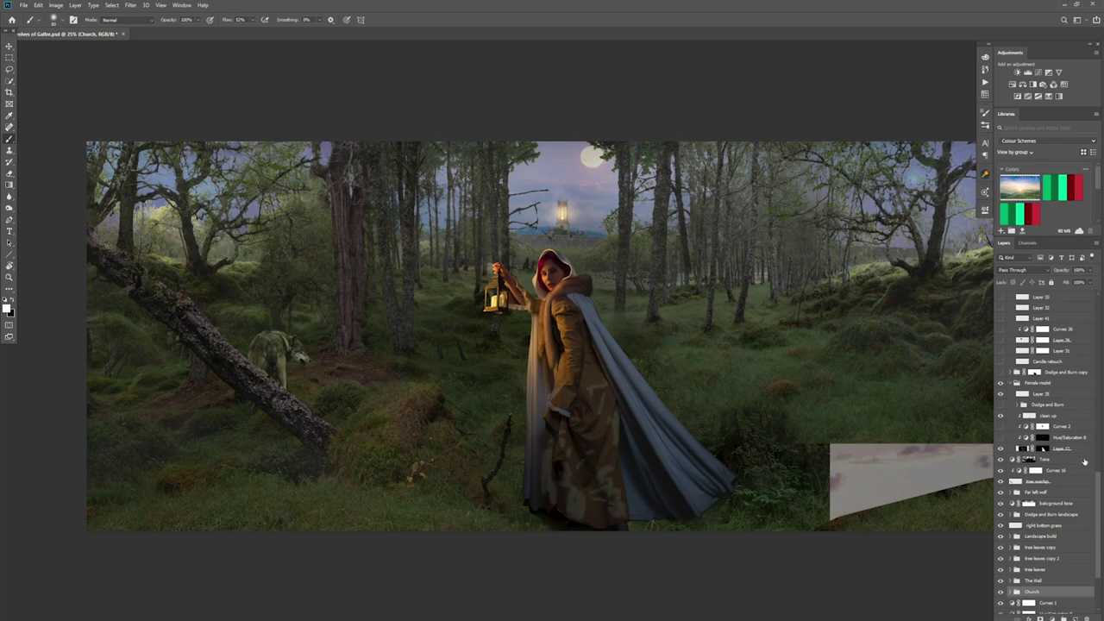
left_click(1001, 417)
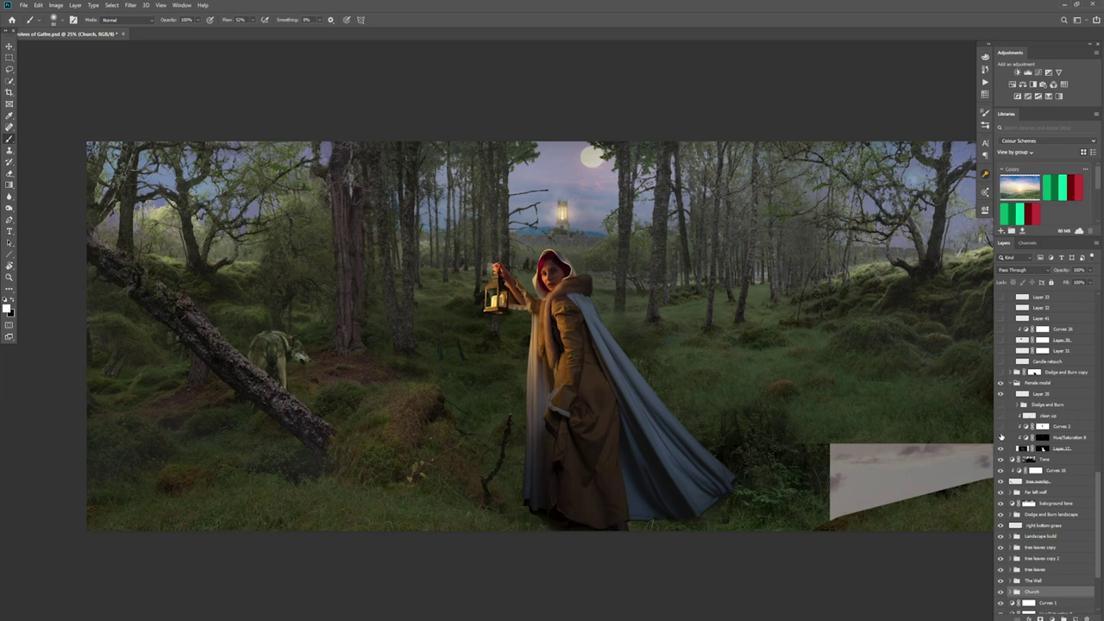
Toggle Hue/Saturation 8 on the cloaked woman, leave it visible with Curves 2 and clean up, and collapse the Female model group.
left_click(1002, 437)
left_click(1002, 439)
left_click(1002, 439)
left_click(1001, 427)
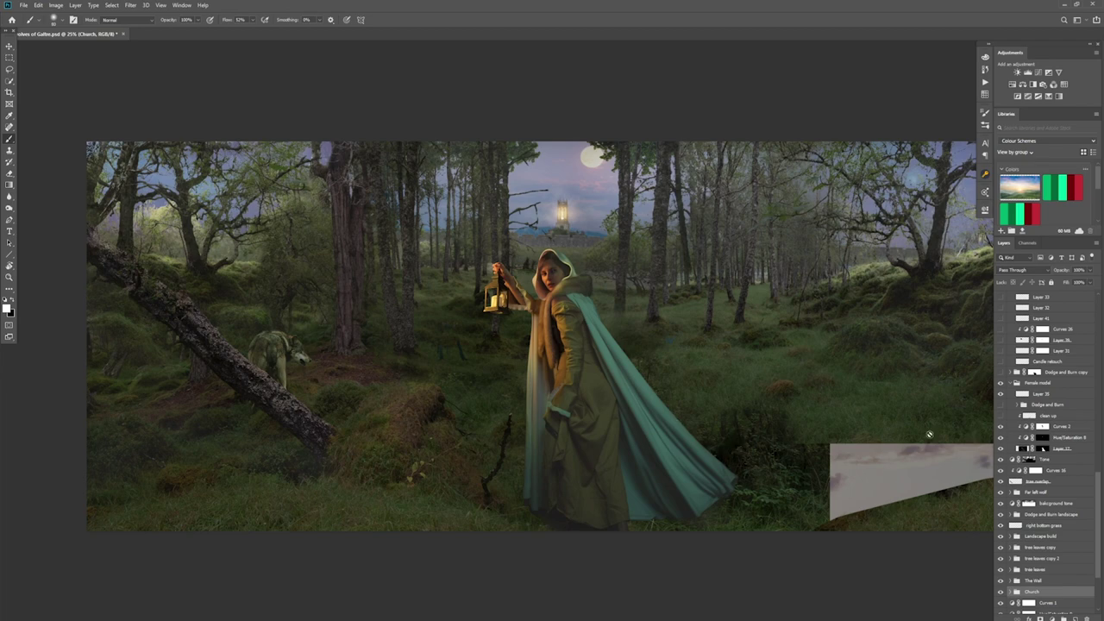
left_click(1001, 416)
left_click(1011, 382)
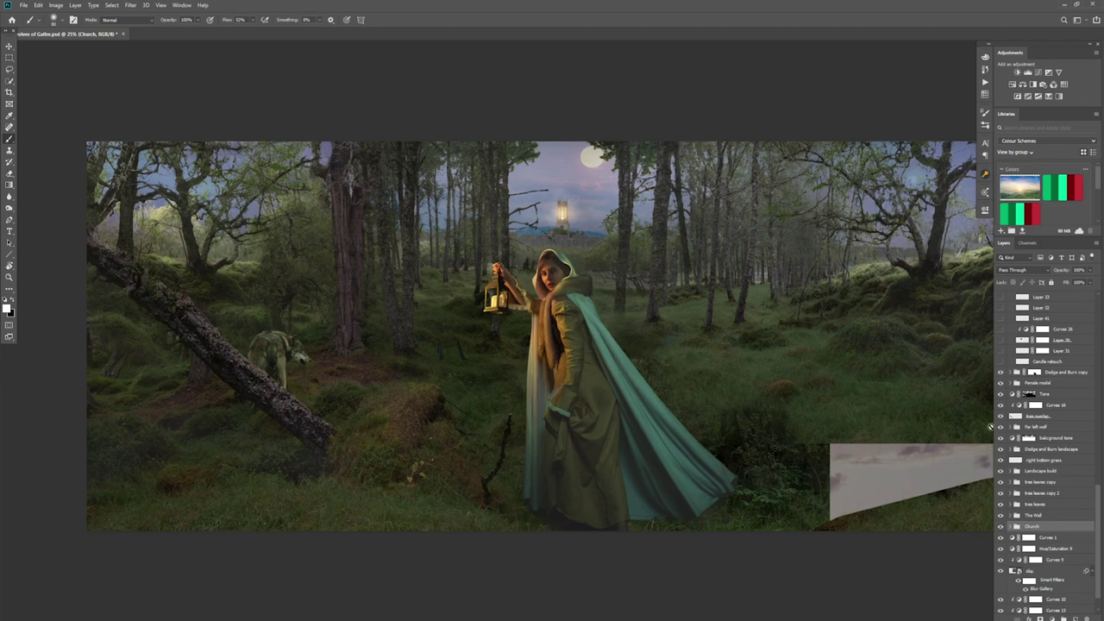
Show Layer 34, Layer 33 and Layer 32 in the Candle light and glow group, selecting each to check its blend mode.
scroll(1027, 480, "up", 1)
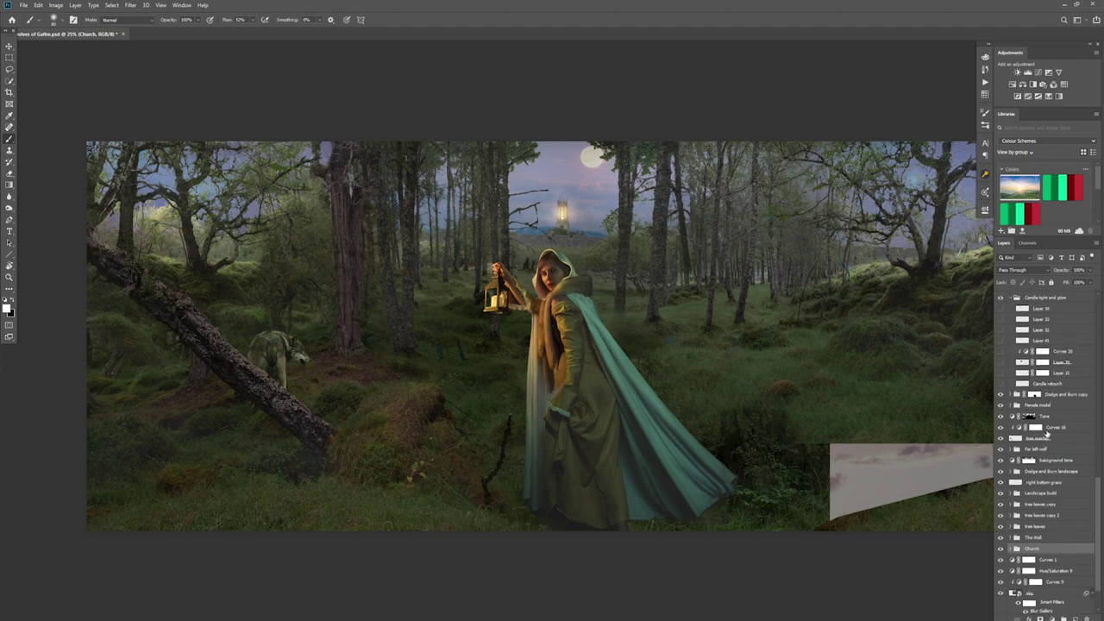
scroll(1033, 421, "up", 1)
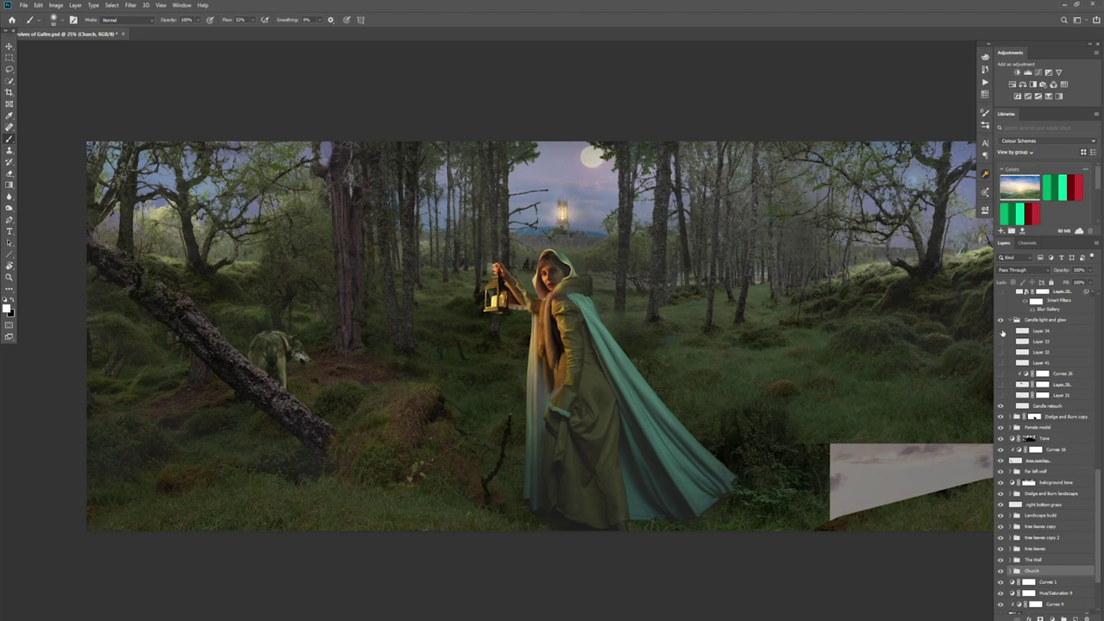
left_click(1002, 338)
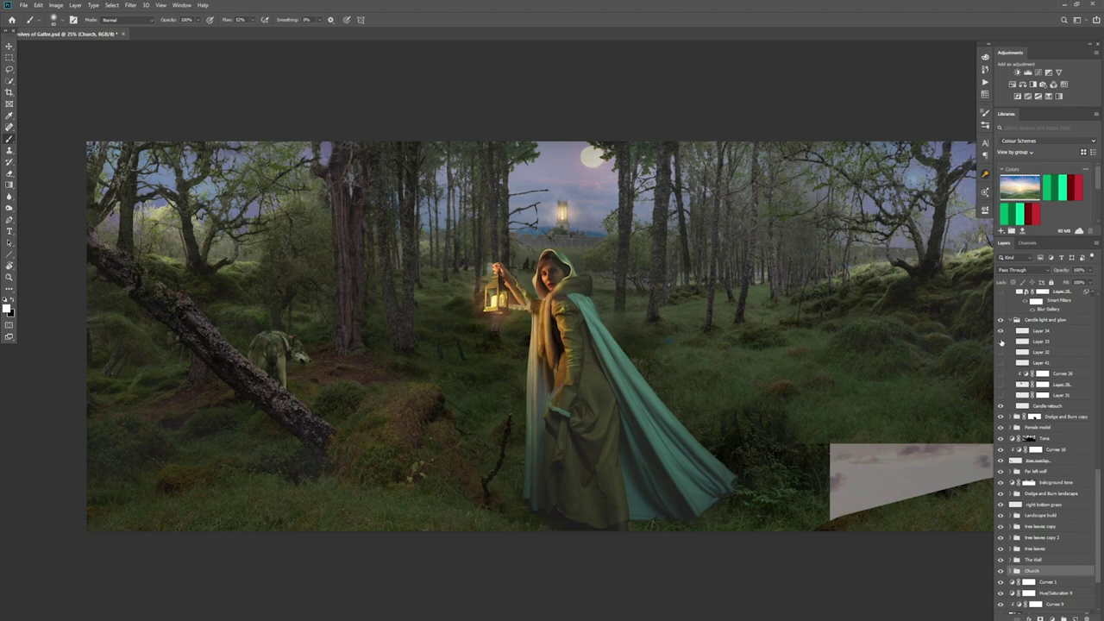
left_click(1002, 342)
left_click(1023, 332)
left_click(1029, 342)
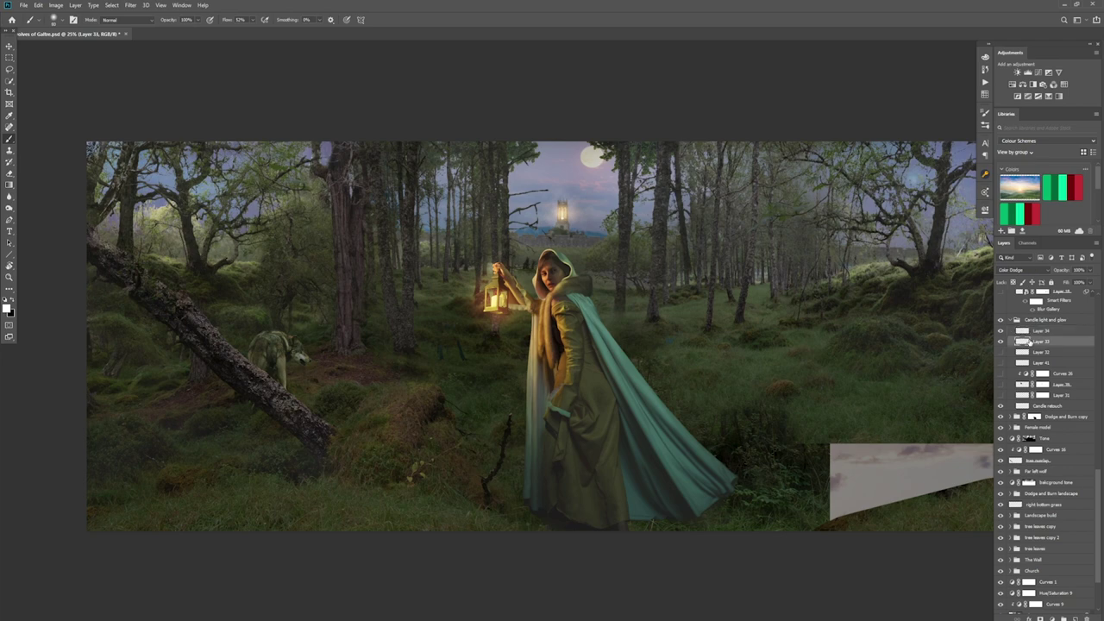
left_click(1025, 353)
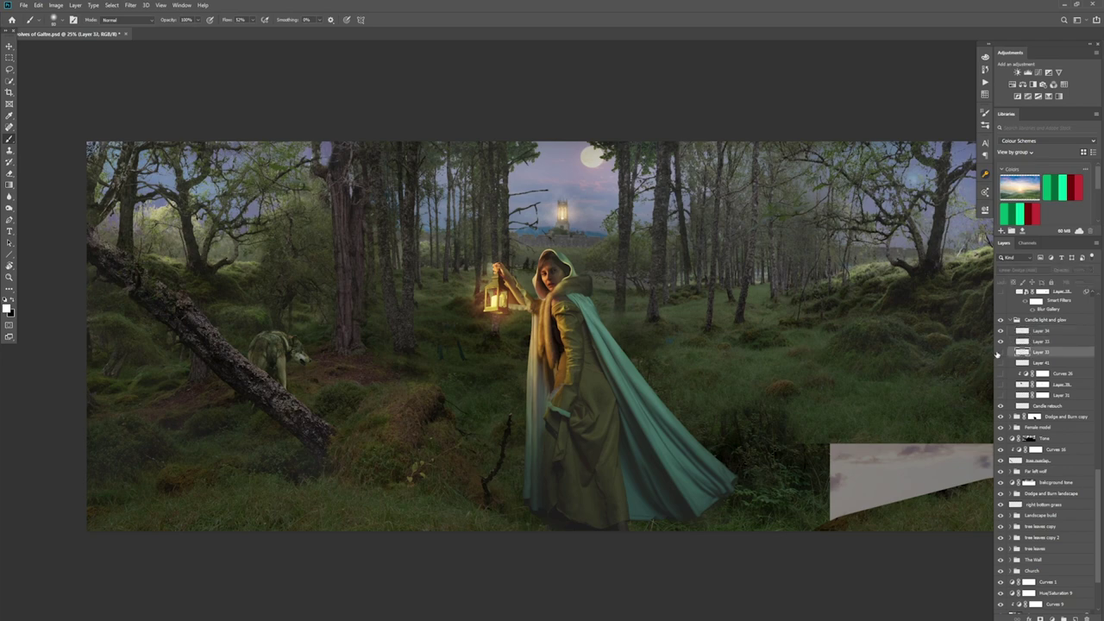
left_click(1002, 353)
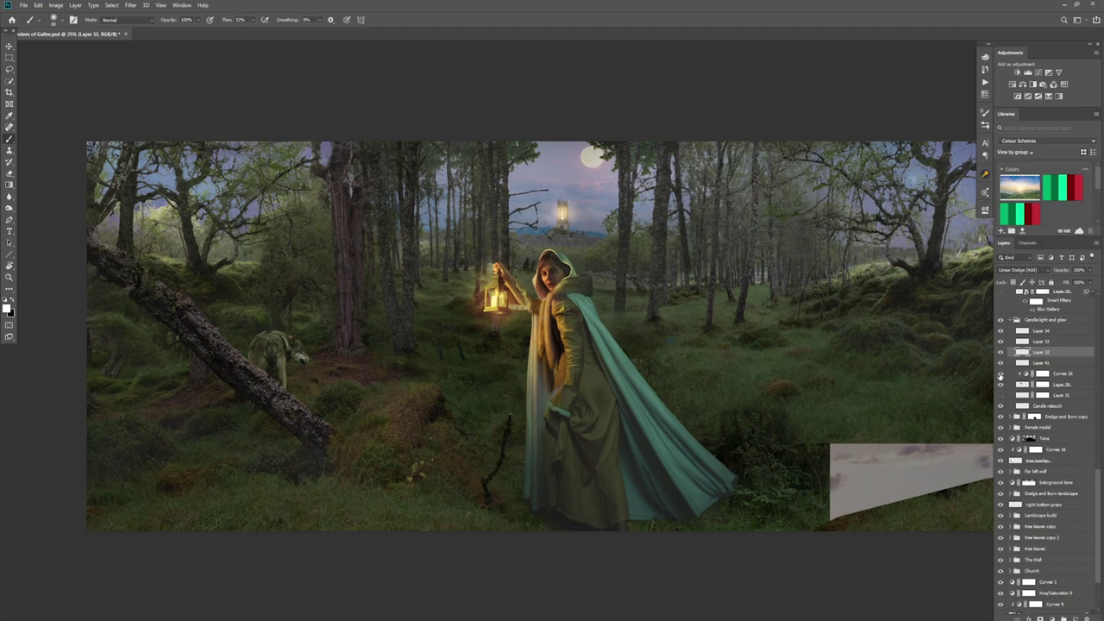
Show the lantern smoke layer with its Curves adjustment, and collapse the Candle light and glow group.
left_click(1001, 376)
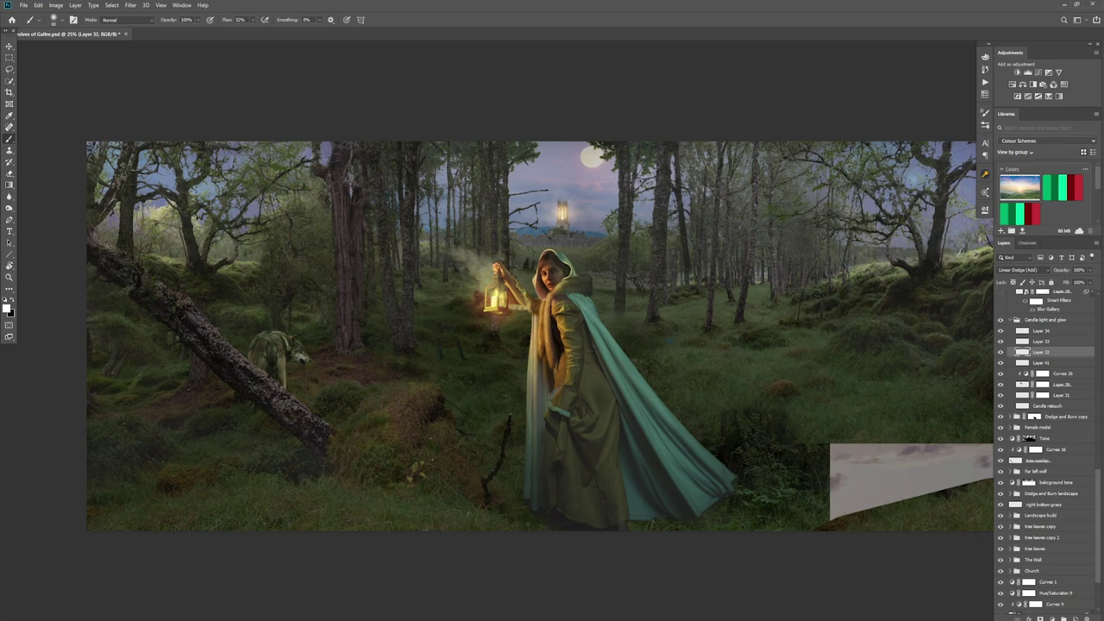
scroll(1001, 343, "up", 2)
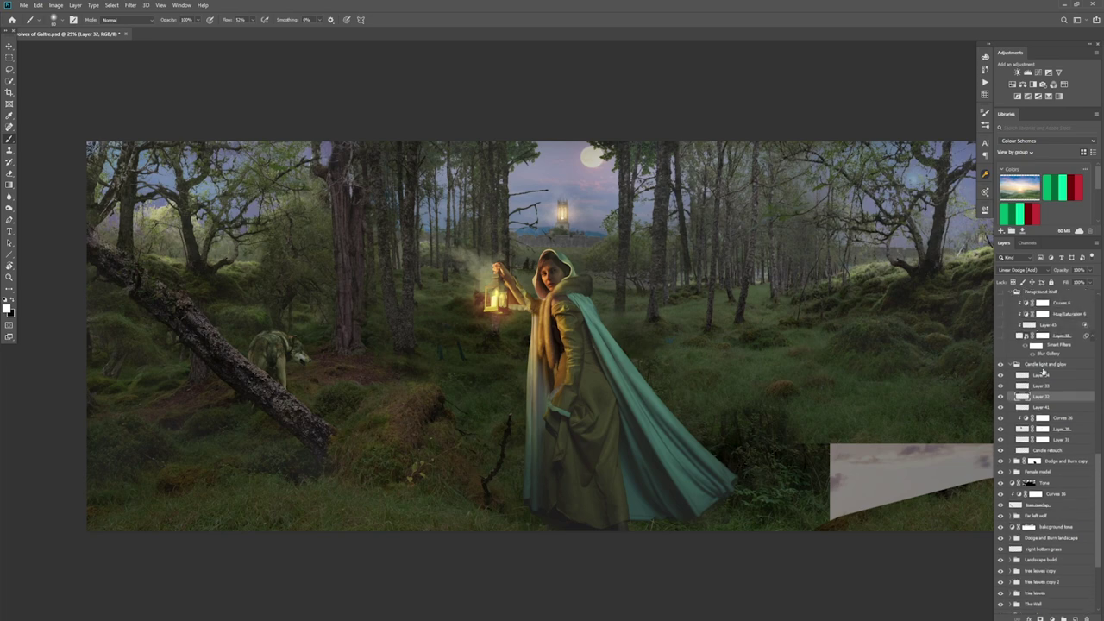
left_click(1011, 366)
Show the Foreground Wolf with its Hue/Saturation 6 and Curves 6, toggle its remaining clipped layer, leaving it visible, and collapse the group.
scroll(1048, 383, "up", 2)
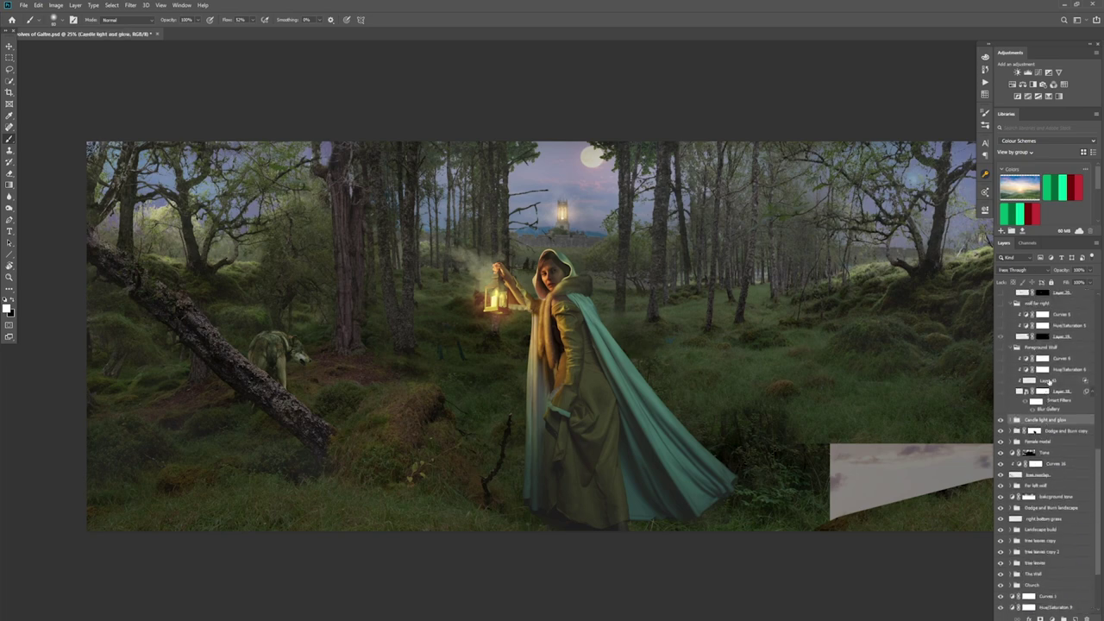
left_click(1001, 392)
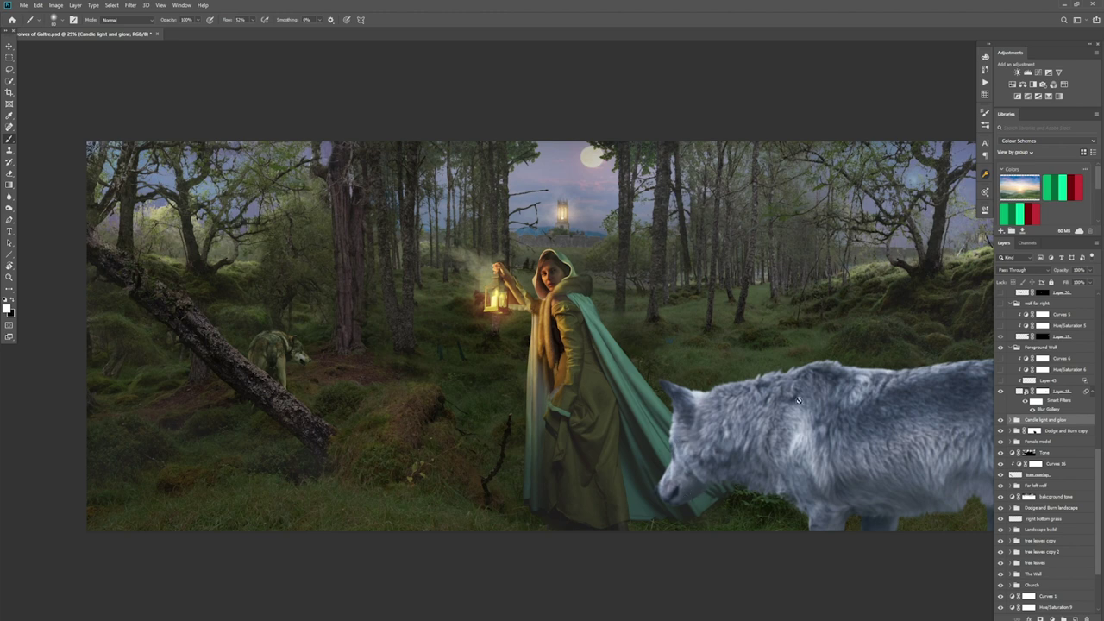
left_click(1002, 368)
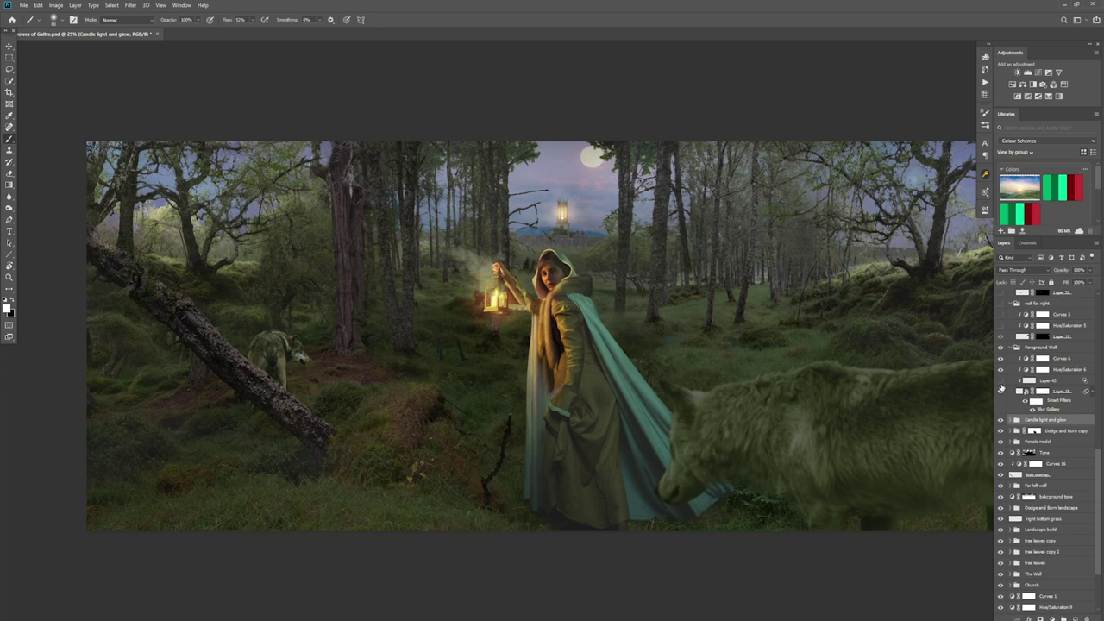
left_click(1000, 382)
left_click(1000, 381)
left_click(1001, 382)
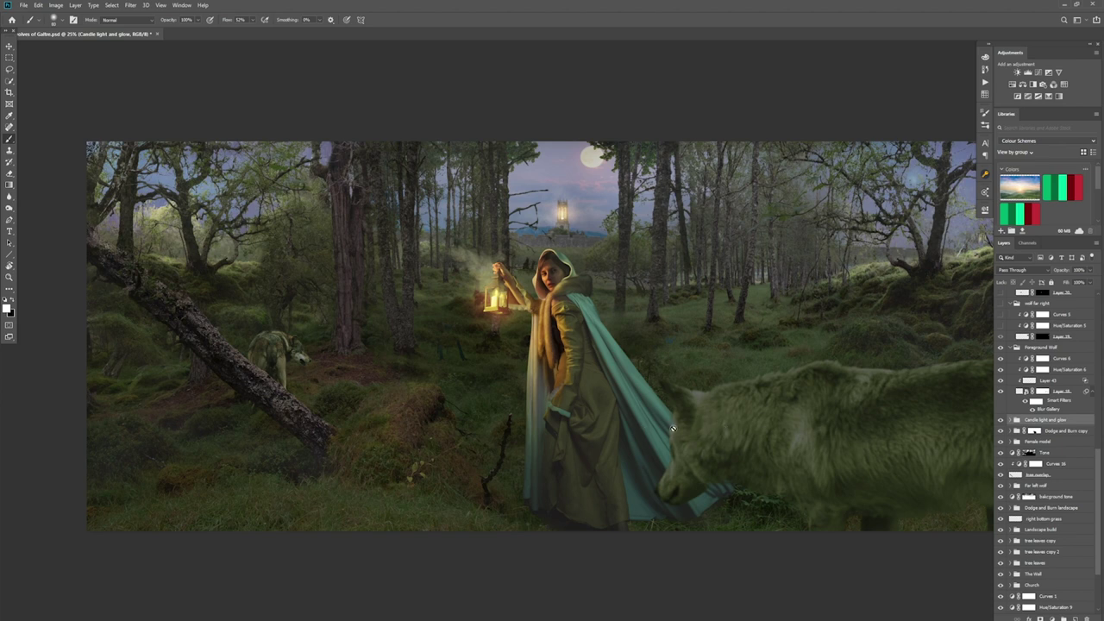
scroll(1050, 409, "up", 1)
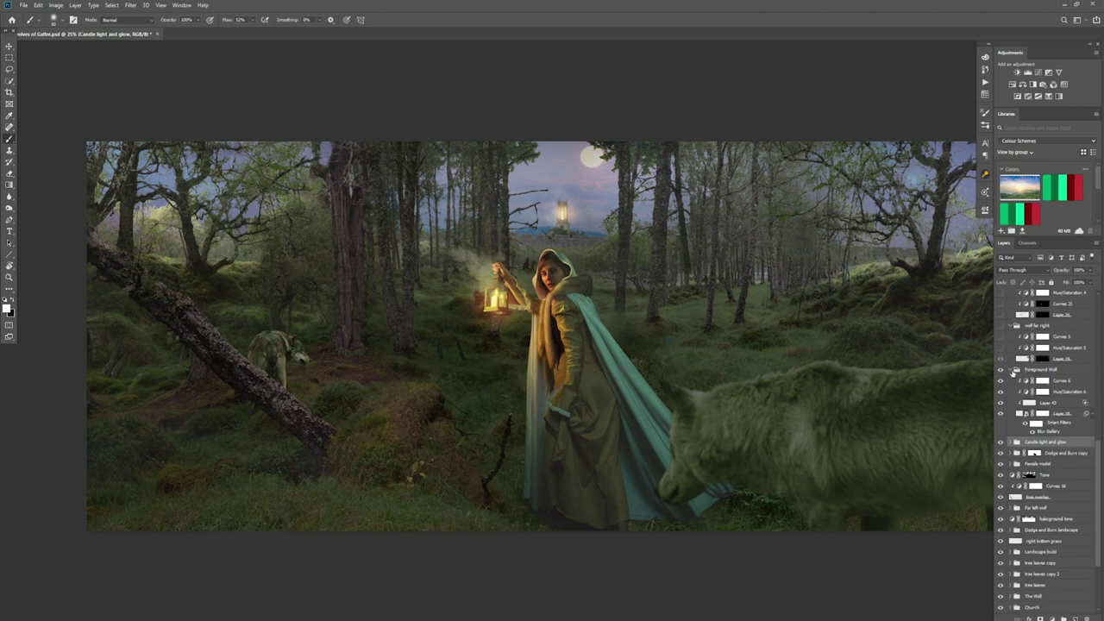
left_click(1016, 370)
Show the wolf far right group with its Curves and Hue/Saturation adjustments, and collapse it.
scroll(1012, 380, "up", 3)
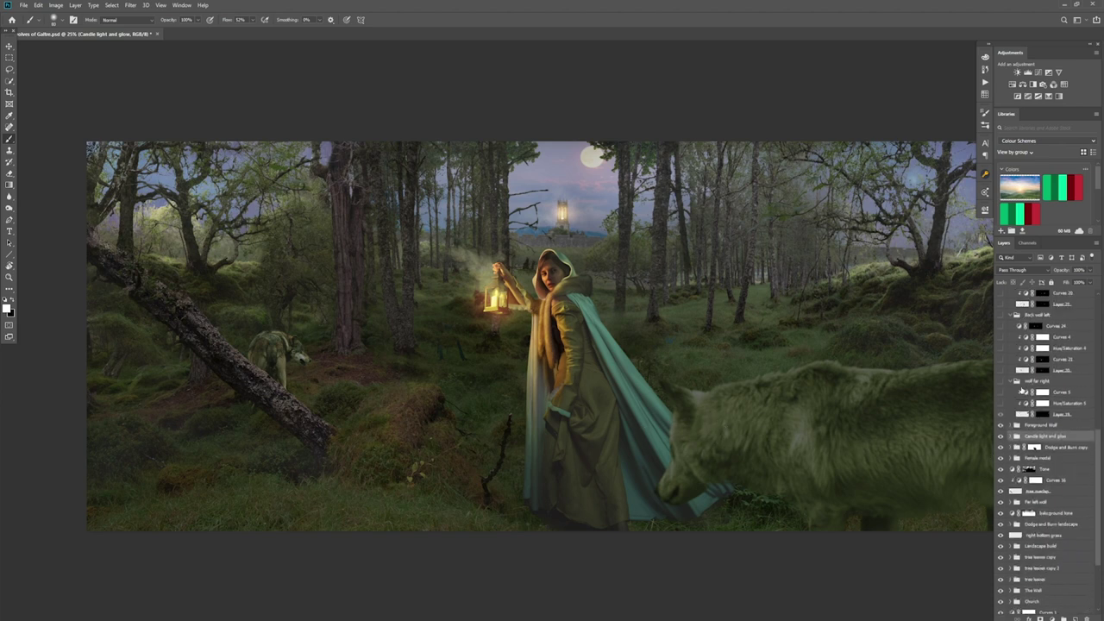
left_click(1001, 382)
left_click(1001, 393)
left_click(1010, 380)
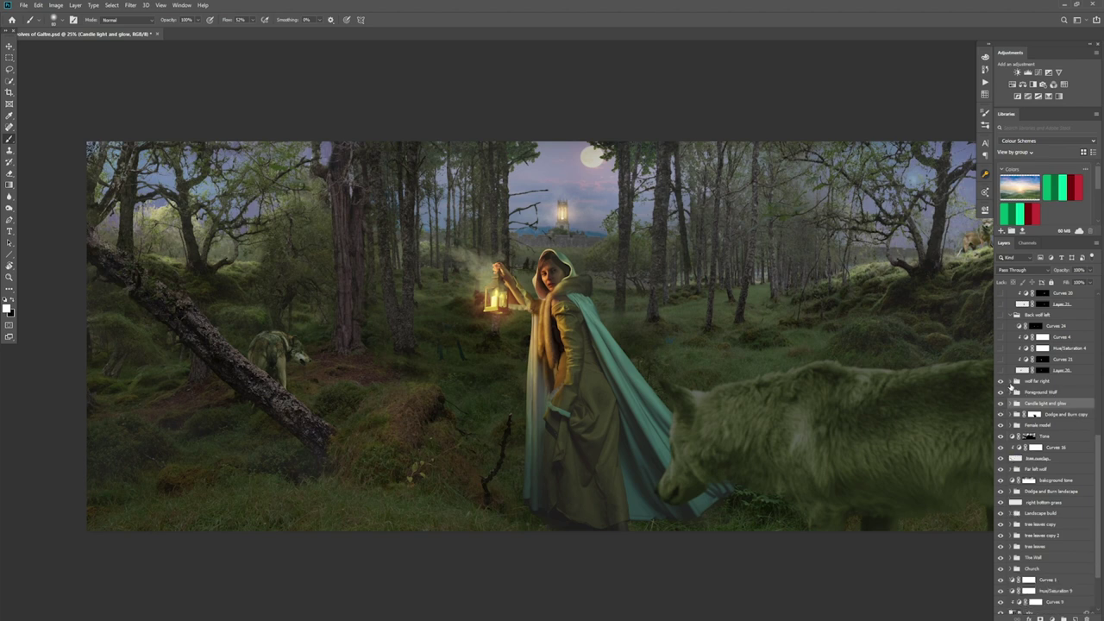
Show the Back wolf left group with its wolf layer, Curves 4, Hue/Saturation 4 and Curves 21, and collapse it.
scroll(1007, 345, "up", 5)
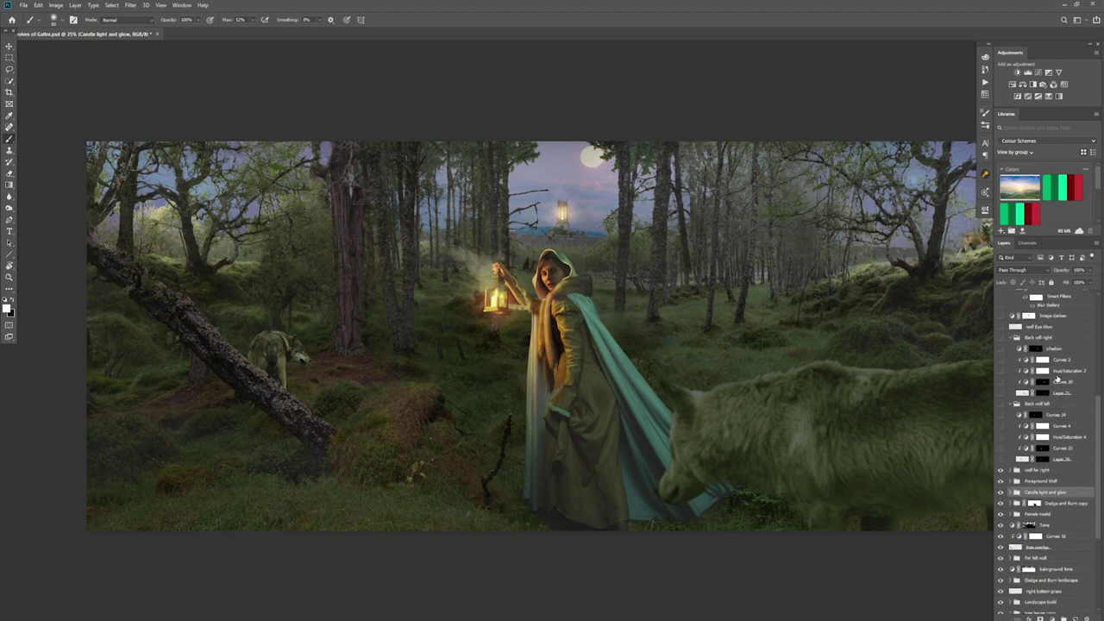
left_click(1000, 427)
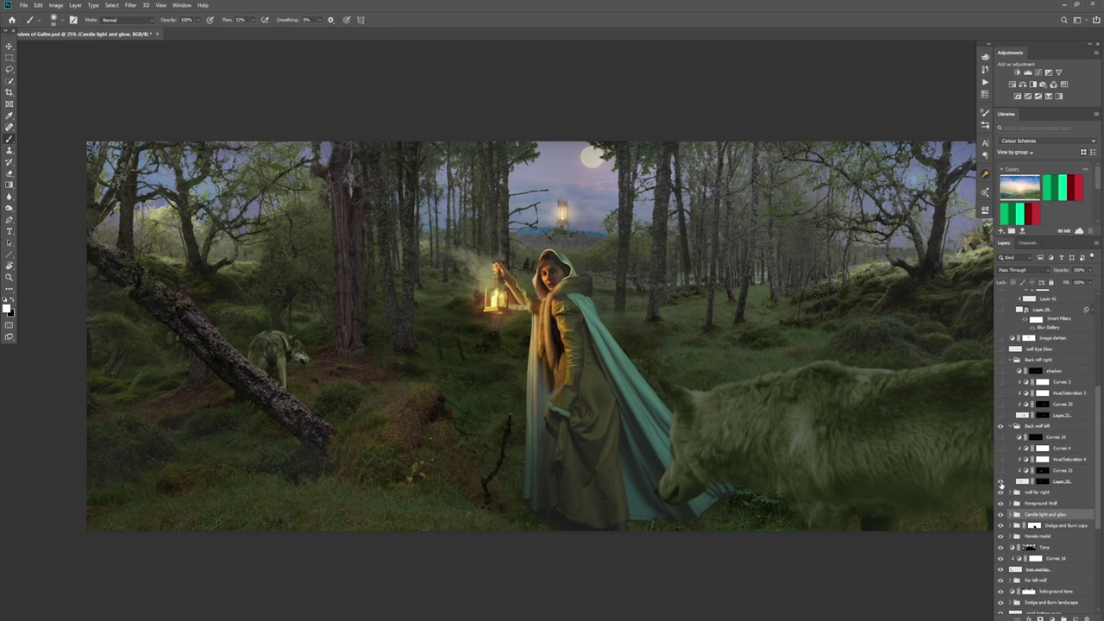
left_click(1000, 482)
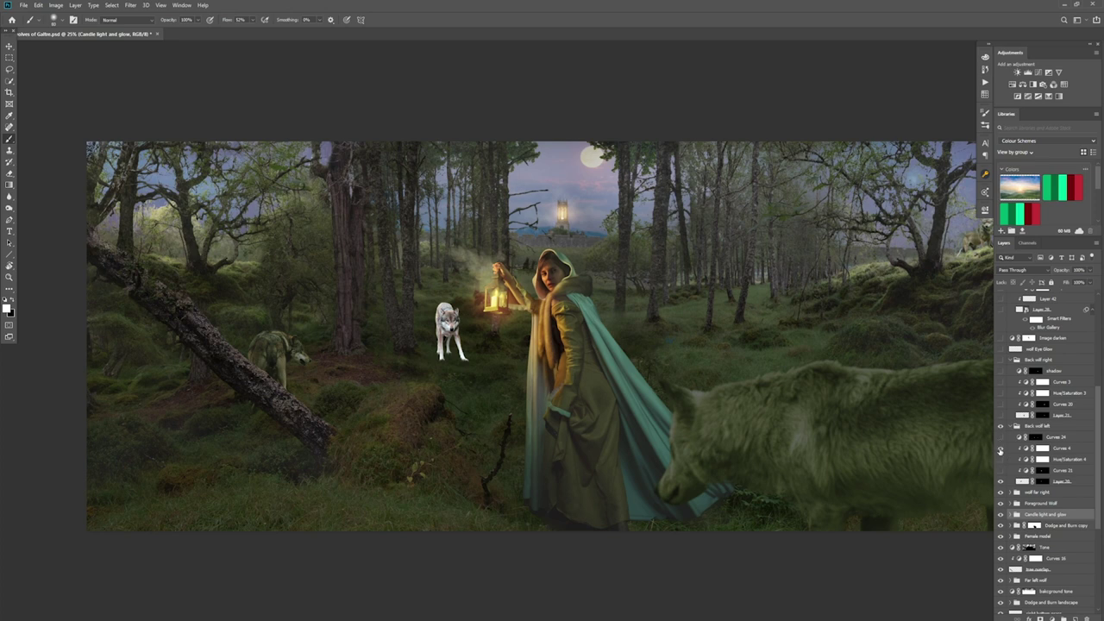
left_click(1000, 449)
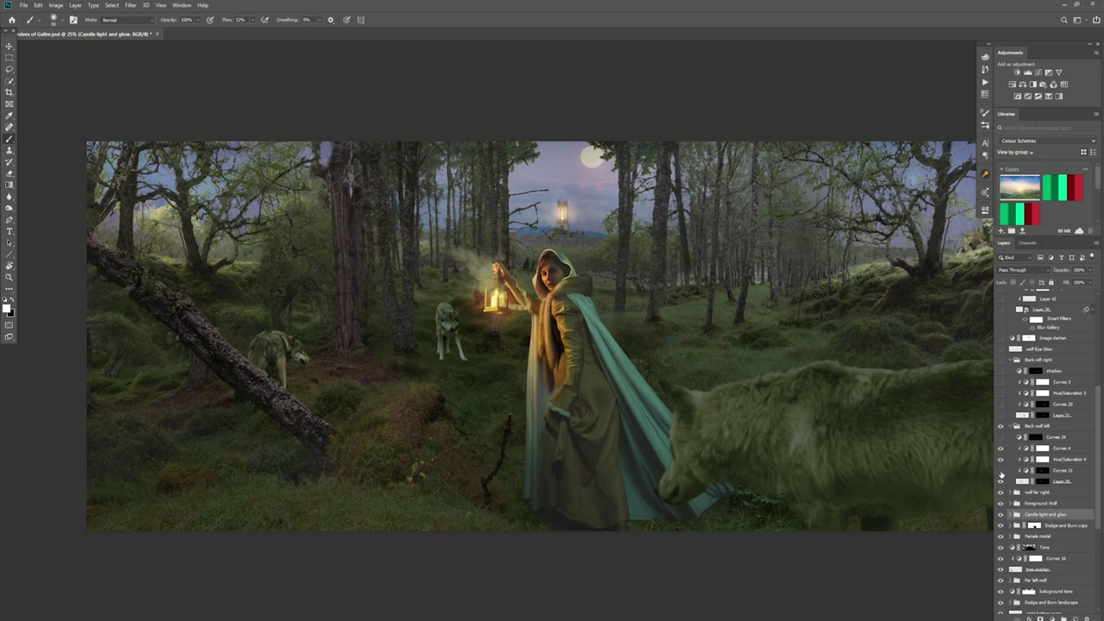
left_click(1001, 472)
left_click(1011, 427)
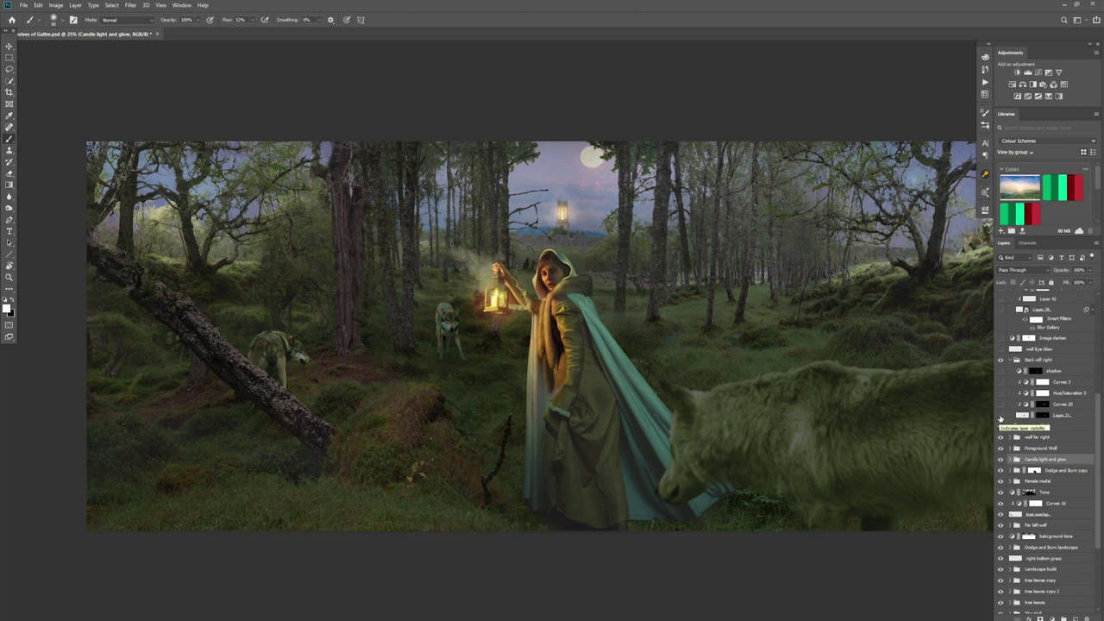
Show the Back wolf right layer with its shadow, Curves 3, Hue/Saturation 3 and Curves 20.
left_click(1001, 422)
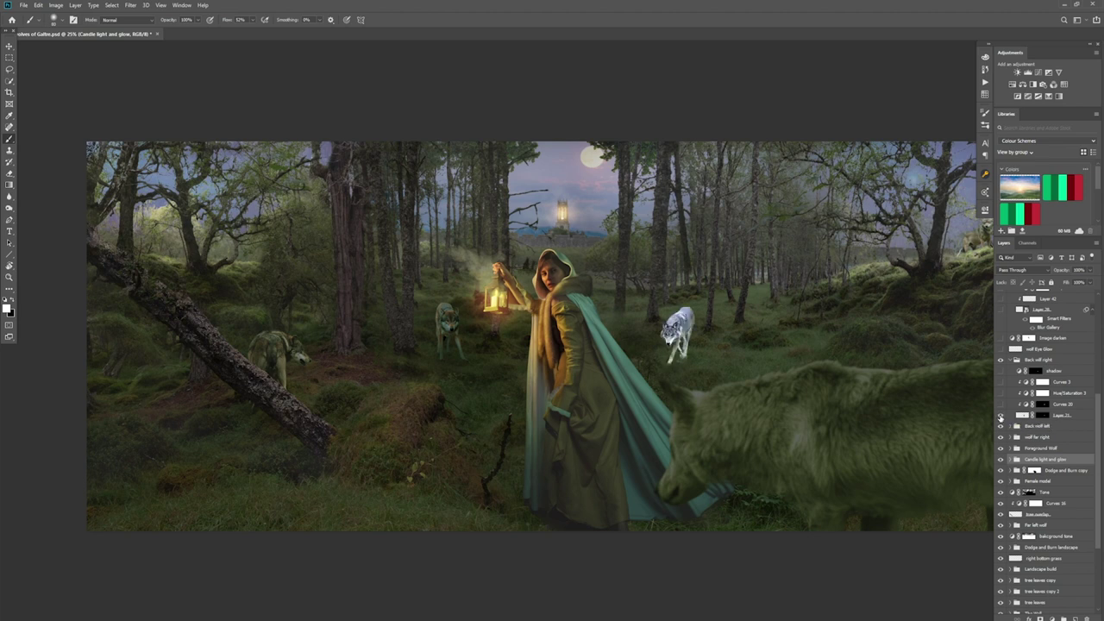
left_click(1000, 370)
left_click(1001, 381)
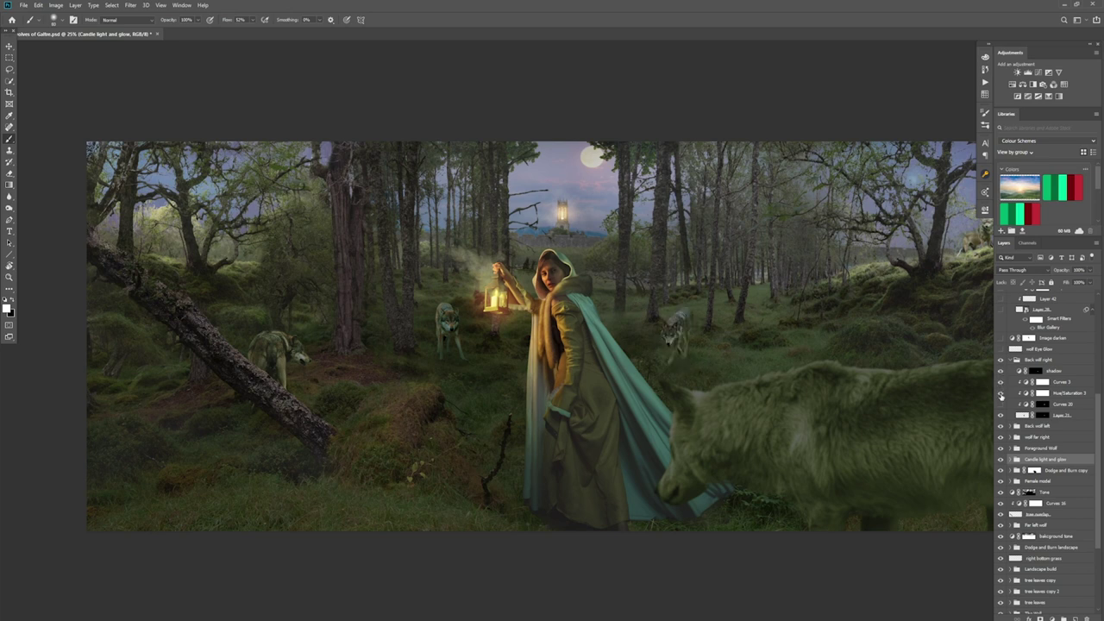
left_click(1001, 404)
Show the foreground leaves right group with its adjustments, plus the wolf Eye Glow and Image darken layers, and collapse the group.
scroll(1049, 449, "up", 5)
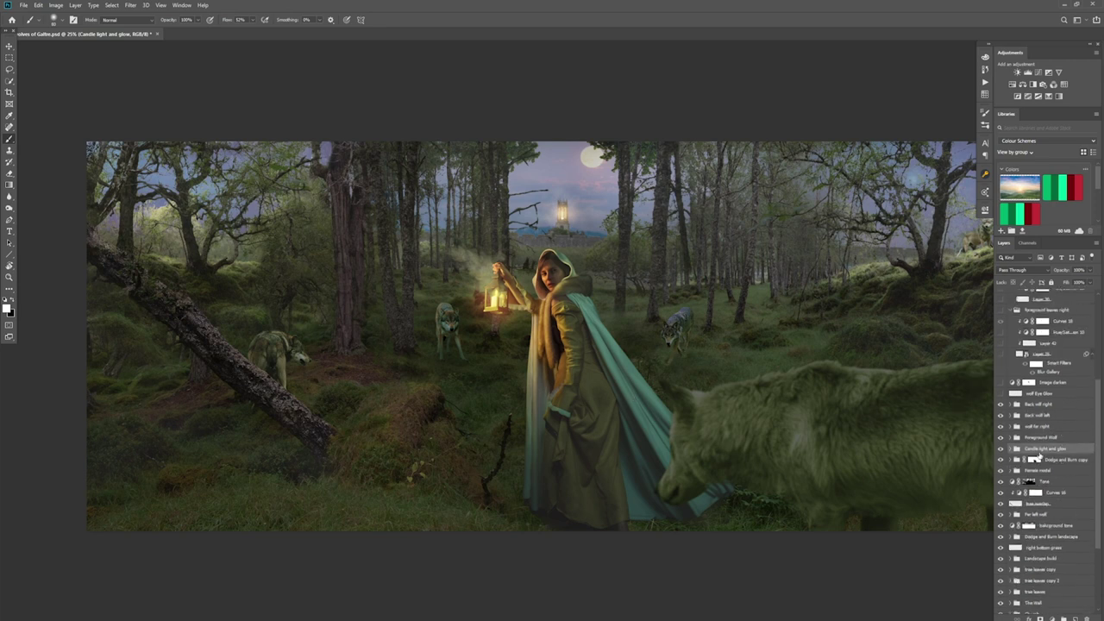
scroll(1049, 449, "up", 1)
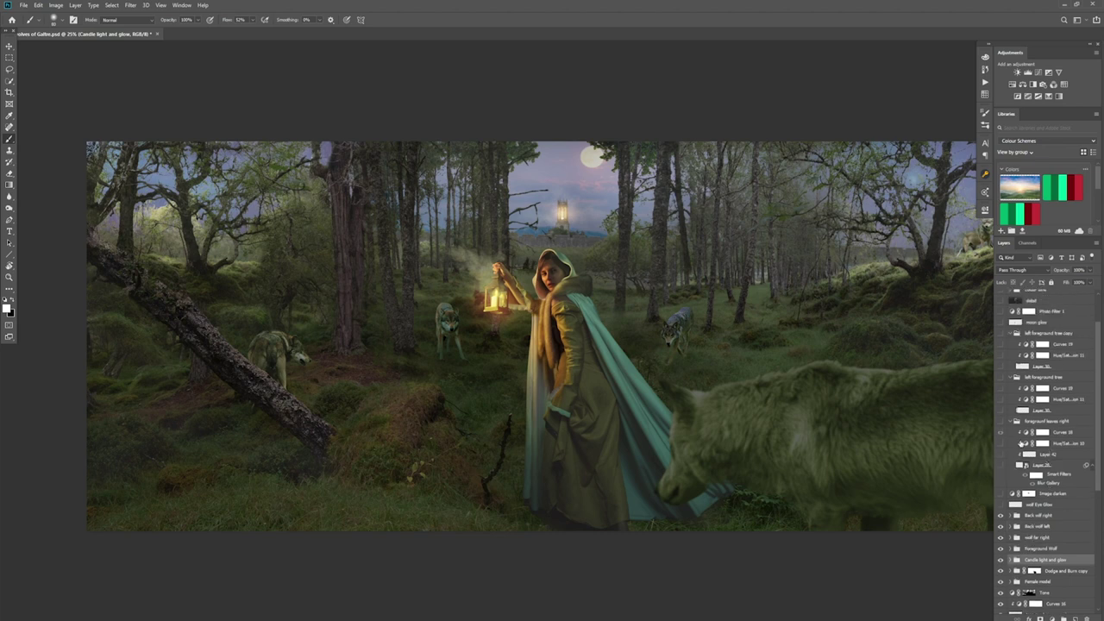
left_click(1001, 422)
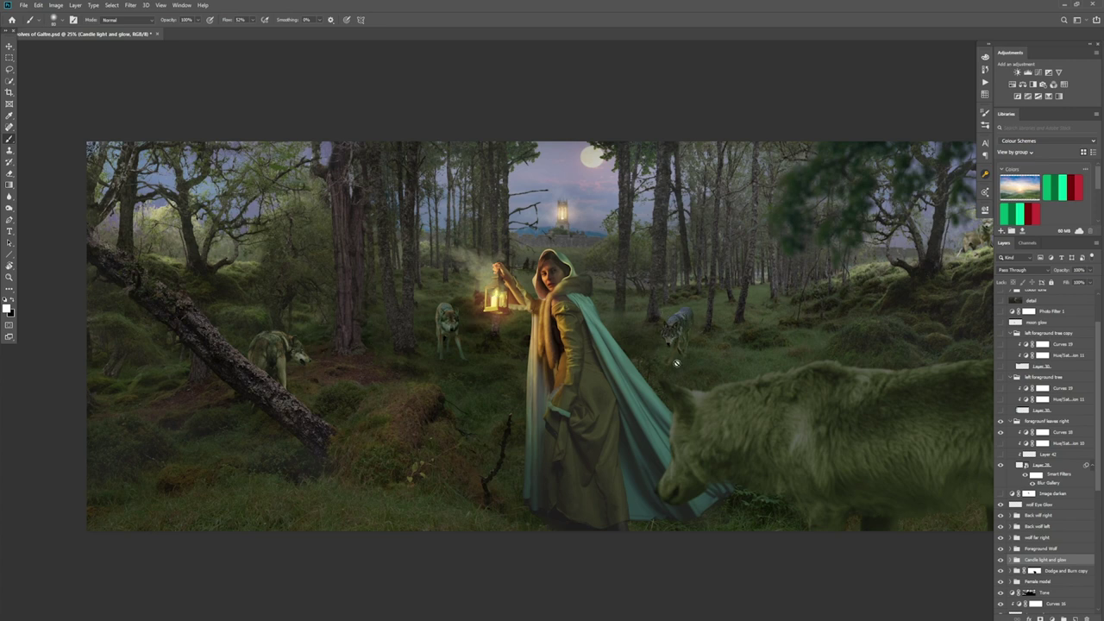
left_click(1000, 494)
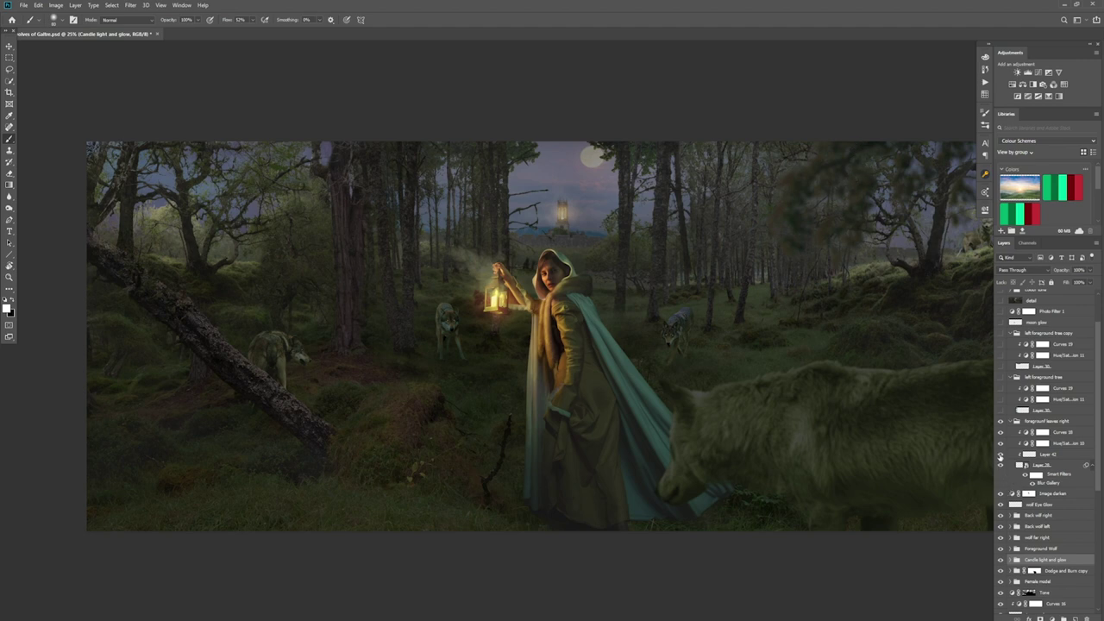
left_click(1011, 421)
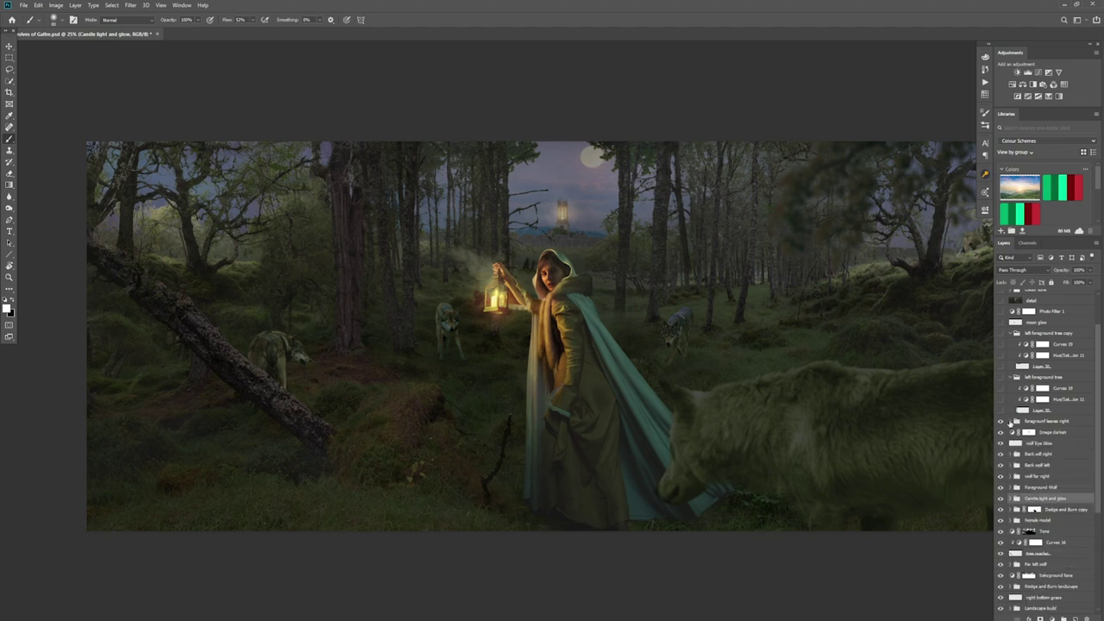
Show the left foreground tree group with its blurred leaves, Curves and Hue/Saturation adjustments, and collapse it.
scroll(1026, 421, "up", 2)
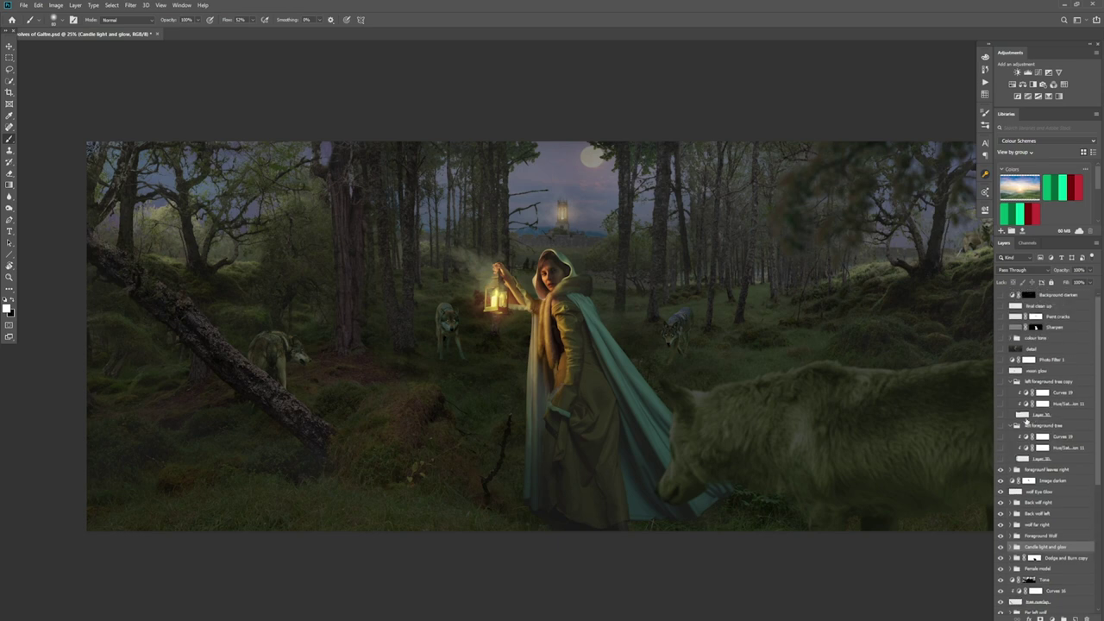
left_click(1001, 426)
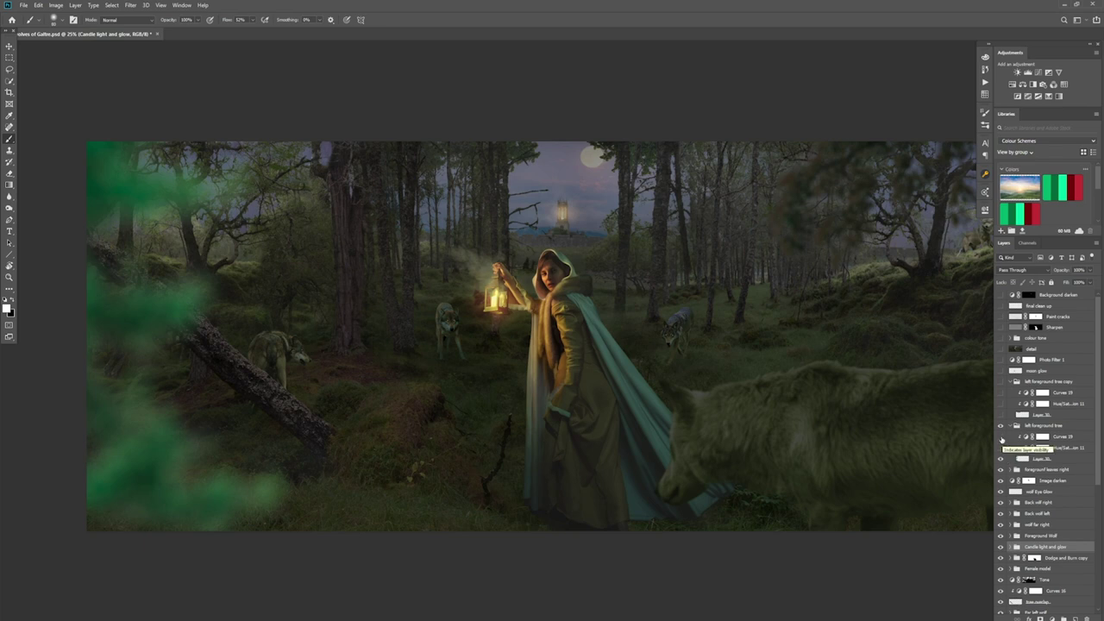
left_click(1001, 438)
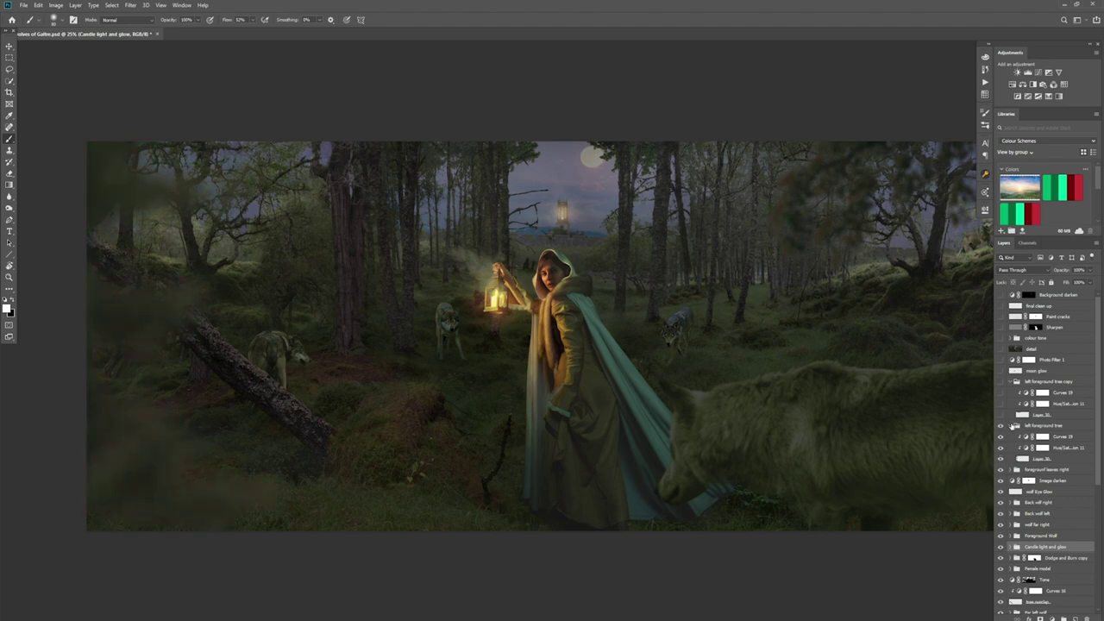
left_click(1016, 426)
Show the left foreground tree copy group with its leaf layer, Hue/Saturation and Curves adjustments, and collapse it.
left_click(1001, 381)
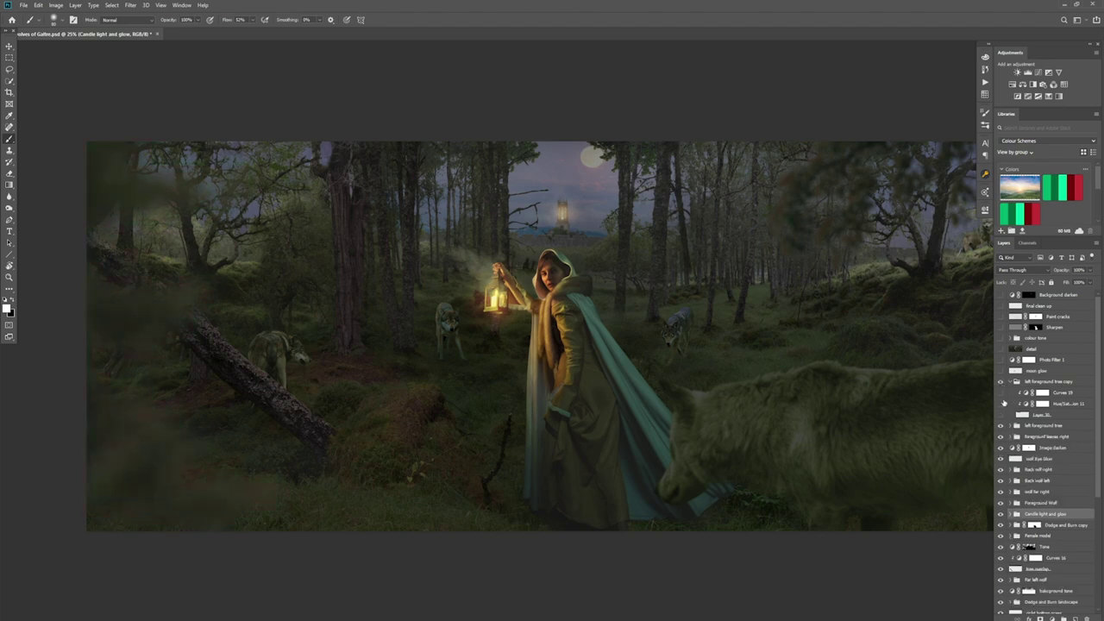
left_click(1000, 415)
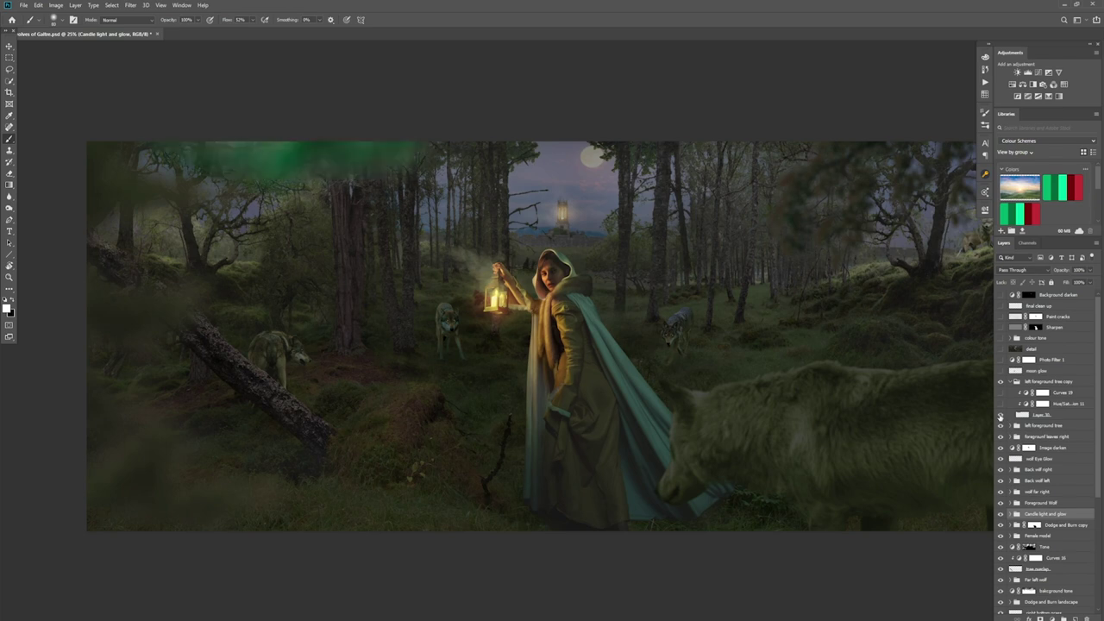
left_click(1002, 414)
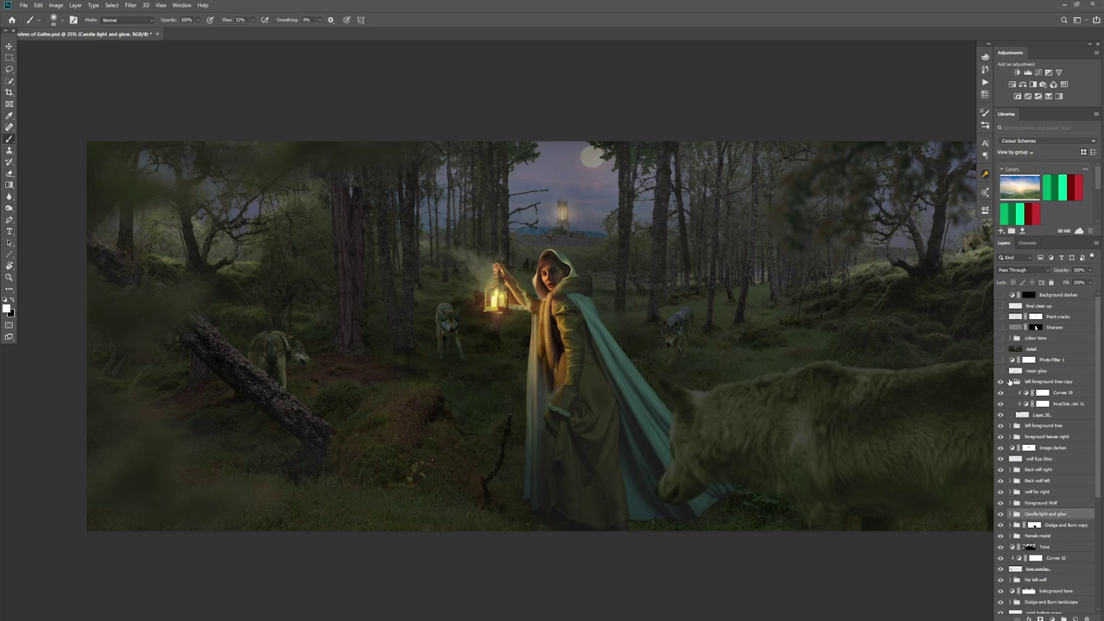
left_click(1011, 381)
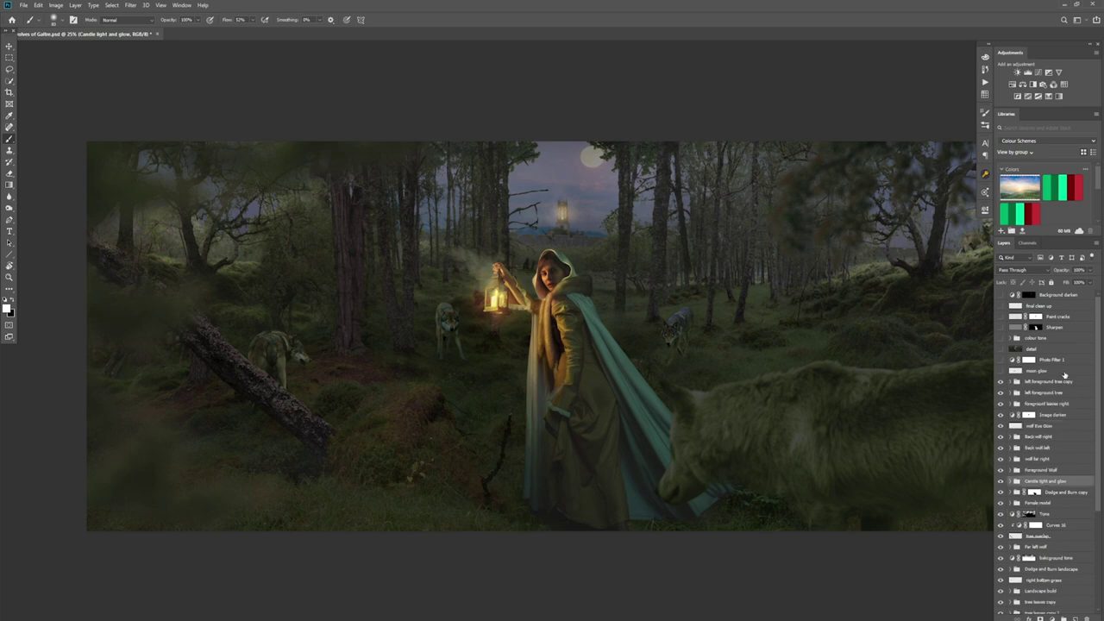
Toggle the moon glow layer to compare the sky, select it to check its blend mode, and leave it visible.
left_click(1002, 370)
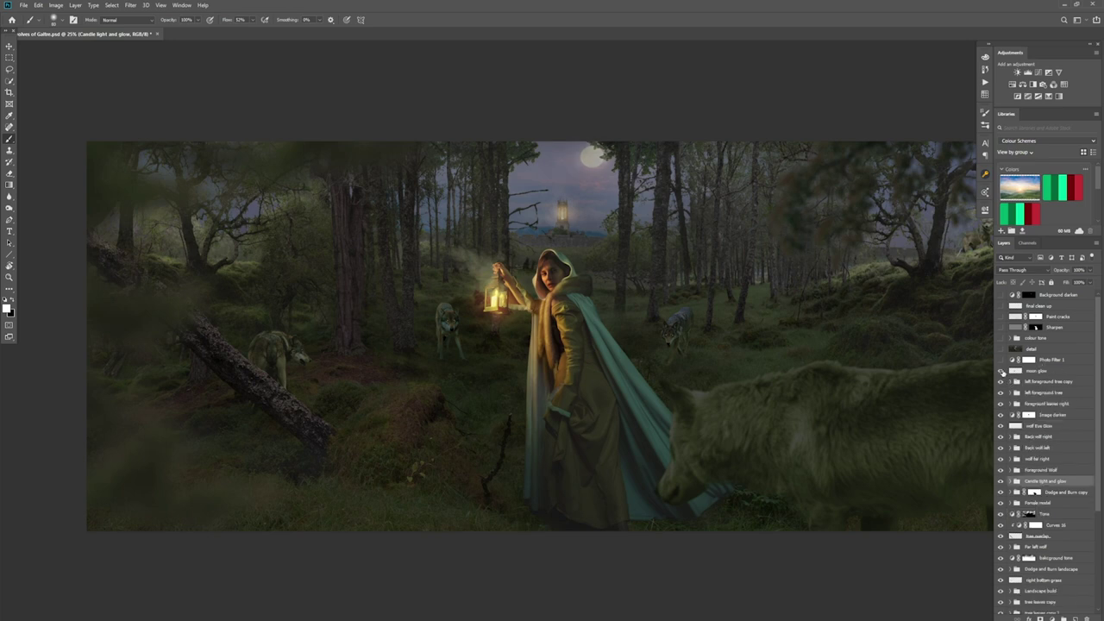
left_click(1002, 371)
left_click(1016, 371)
left_click(1002, 371)
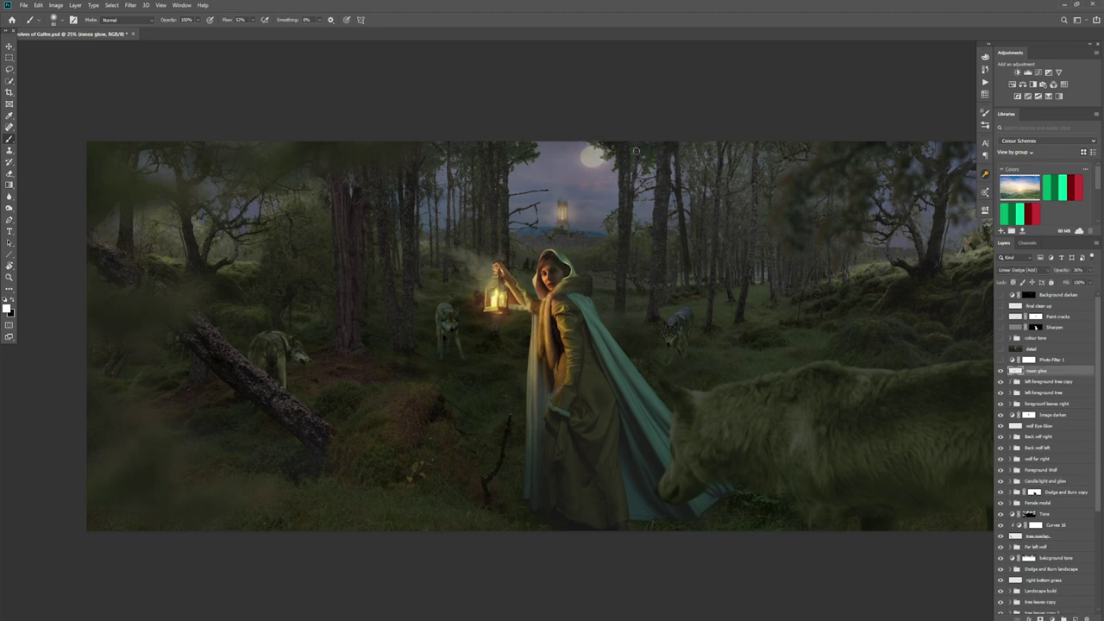
Show the Photo Filter 1 adjustment, the detail layer and the colour tone group.
left_click(1001, 360)
left_click(1002, 350)
left_click(1002, 339)
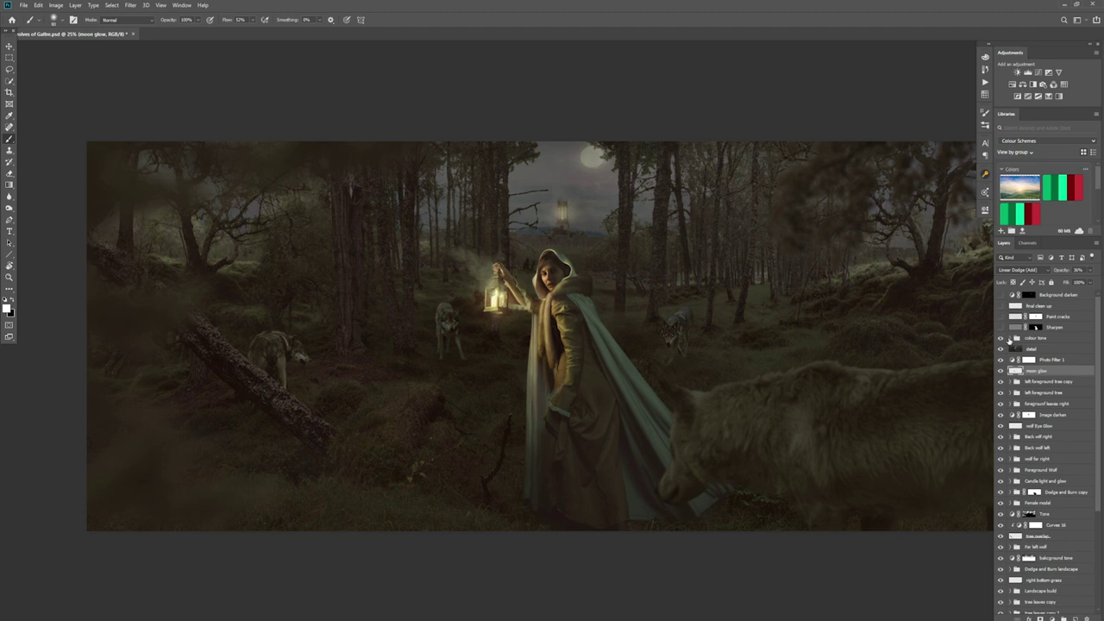
Hide and show Selective Color 1, Gradient Map 1 and Curves 17 in the colour tone group, leave them visible, and collapse the group.
left_click(1009, 339)
left_click(1002, 348)
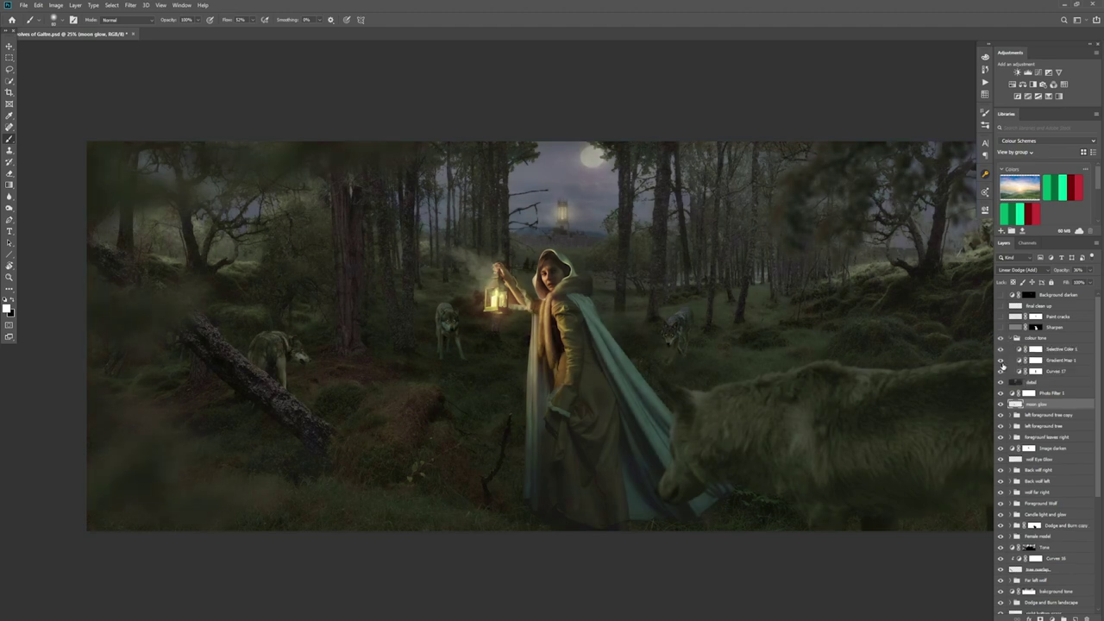
left_click(1001, 371)
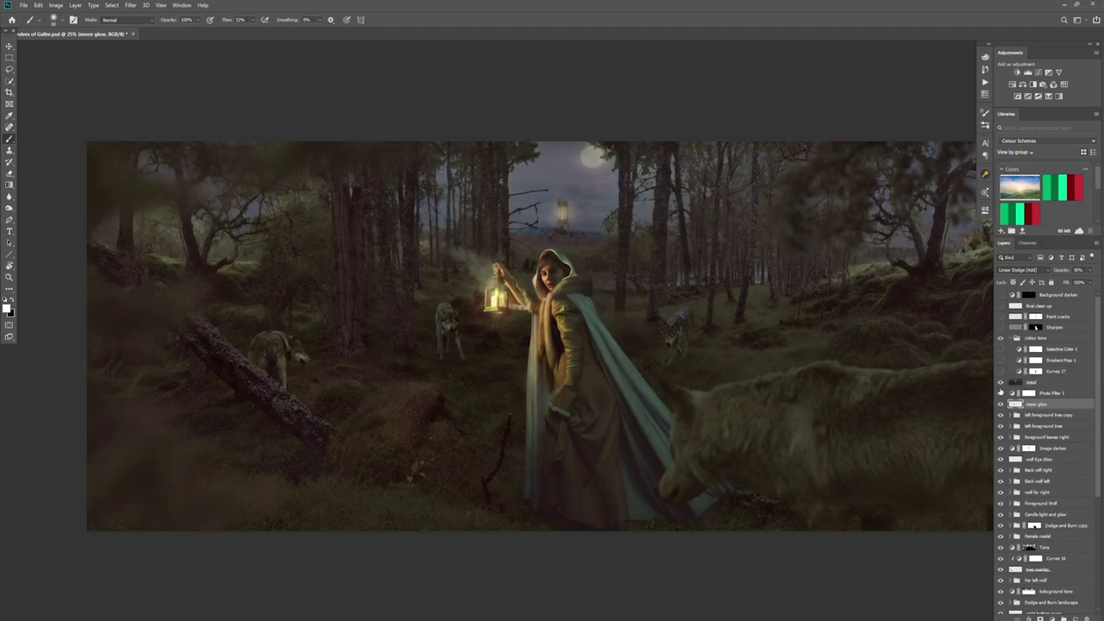
left_click(1001, 377)
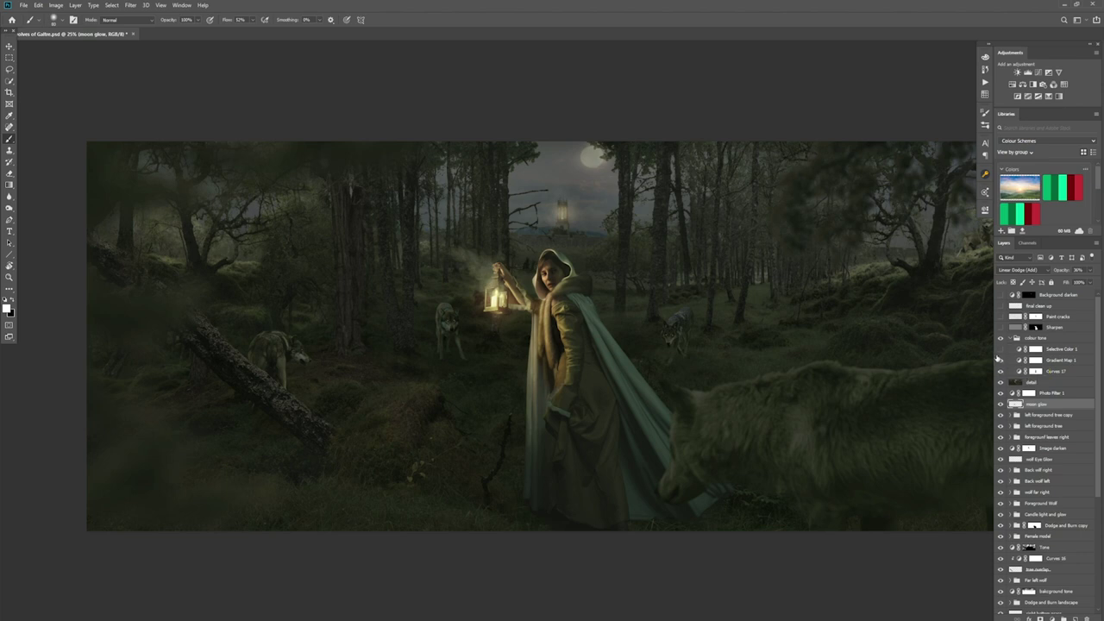
left_click(1001, 350)
left_click(1012, 339)
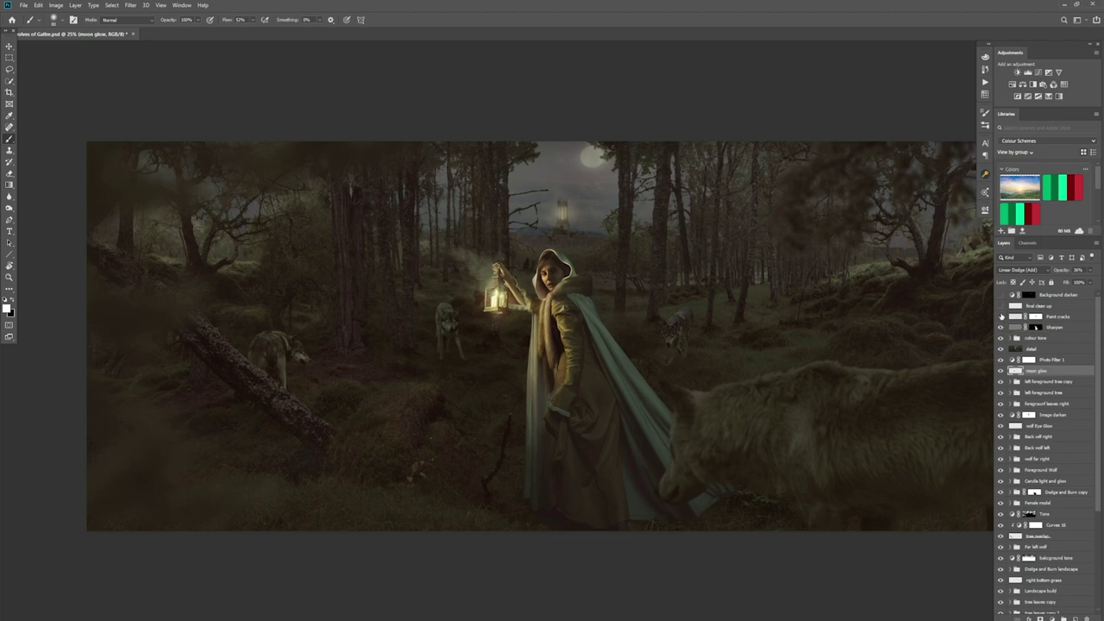
Show the Paint cracks, final clean up and Background darken layers, selecting Paint cracks to check its blend mode, and review the finished composite.
left_click(1000, 317)
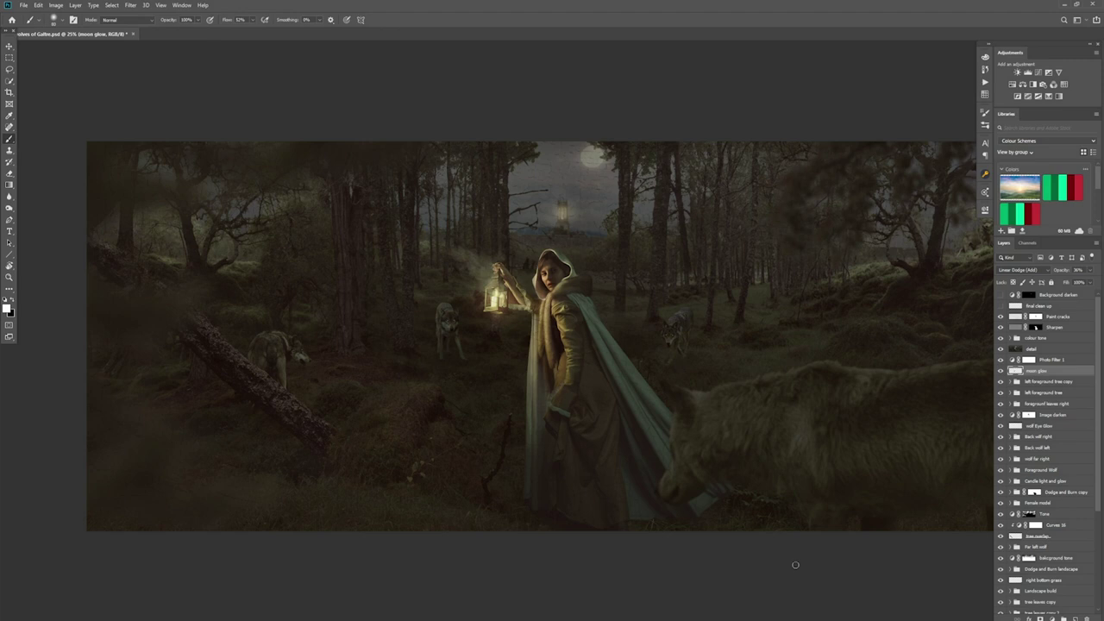
left_click(1061, 317)
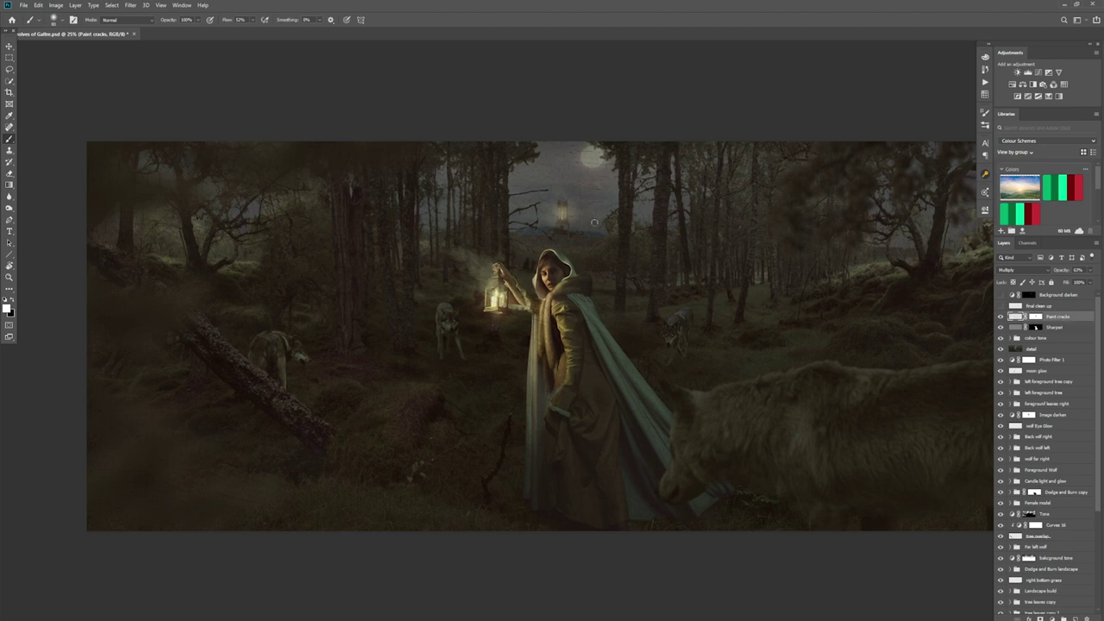
left_click(1000, 306)
left_click(1002, 309)
key("ctrl+minus")
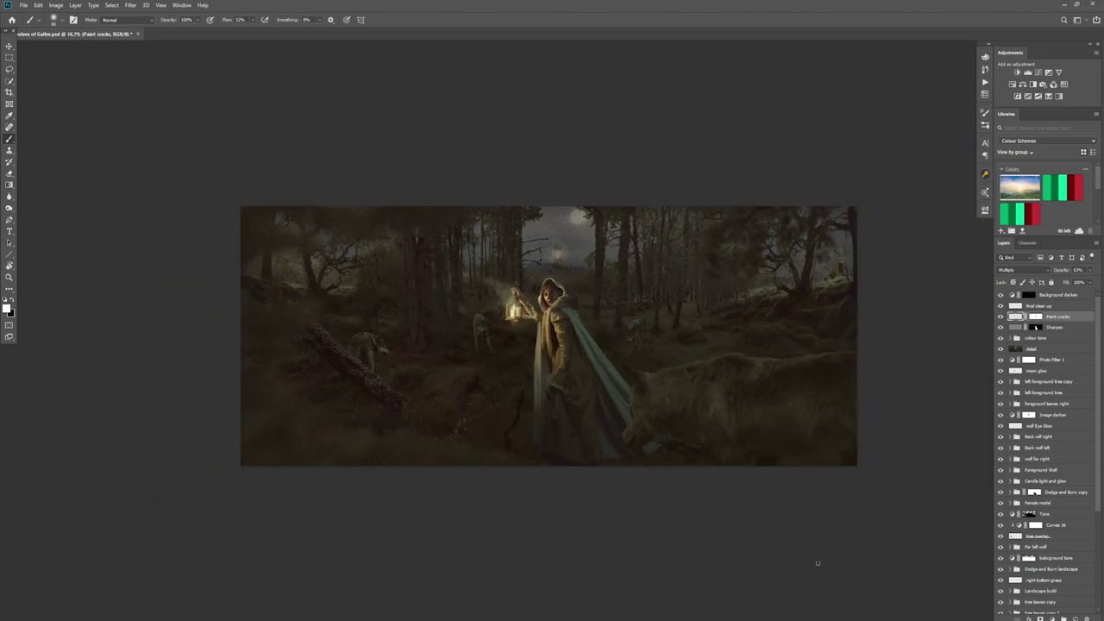
key("ctrl+minus")
key("ctrl+plus")
key("ctrl+plus")
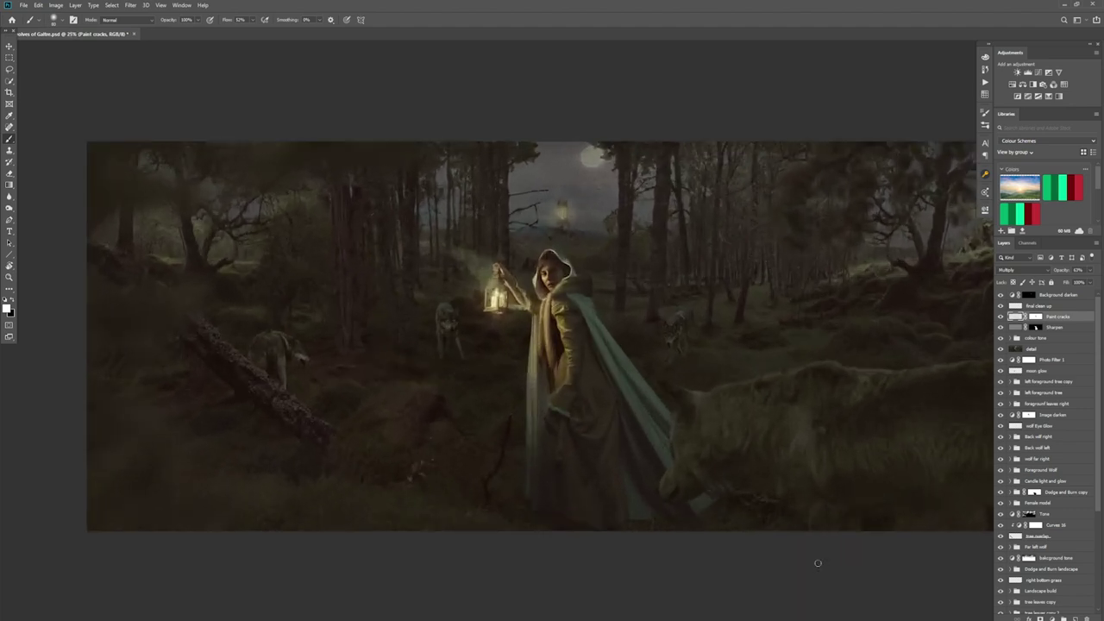